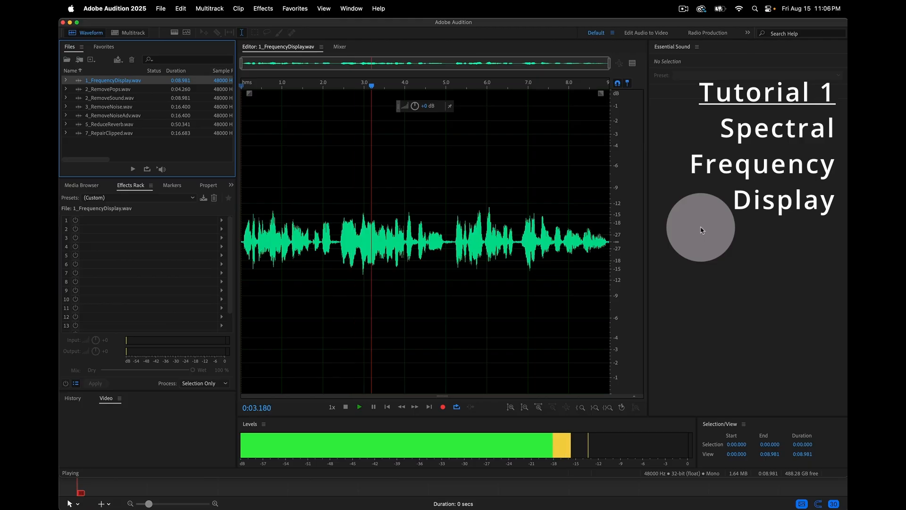
- Show the spectral frequency display and delete the lower beep band from about 3.42 to 4.83 s using a marquee selection
key("space")
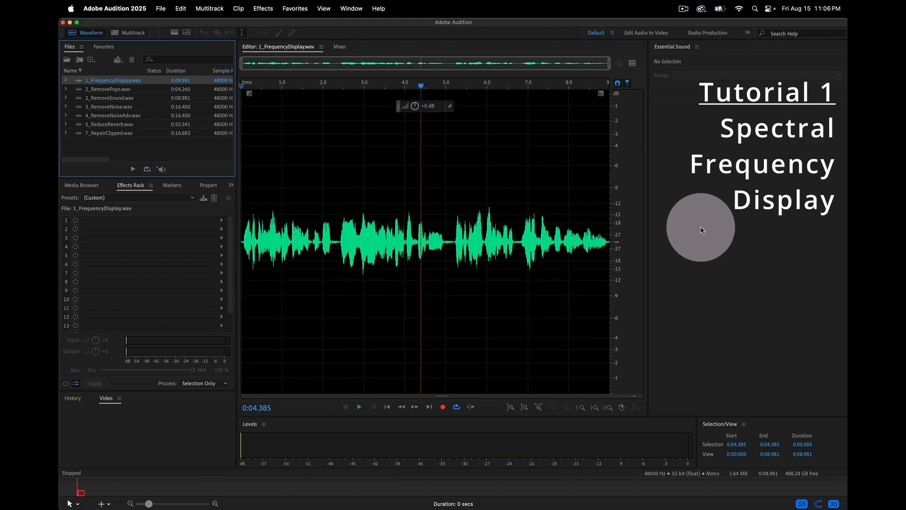
left_click(174, 34)
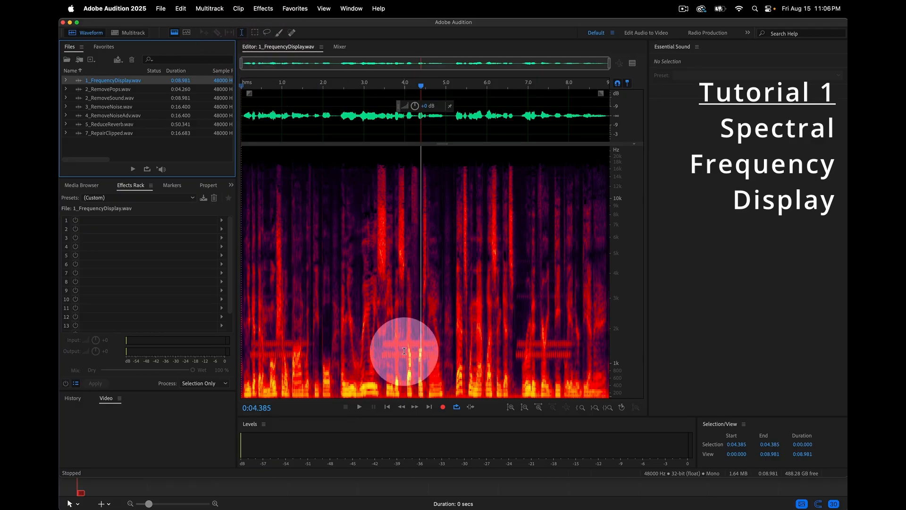
scroll(404, 372, "up", 5)
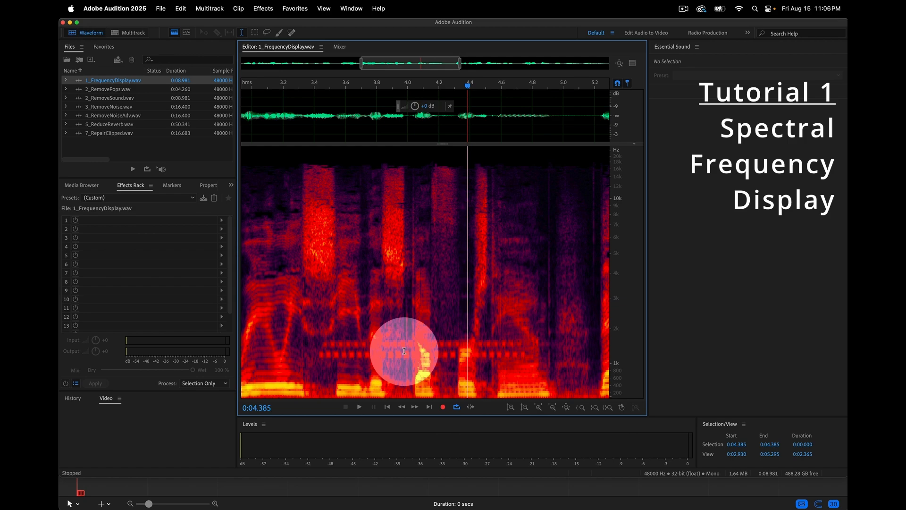
left_click(254, 34)
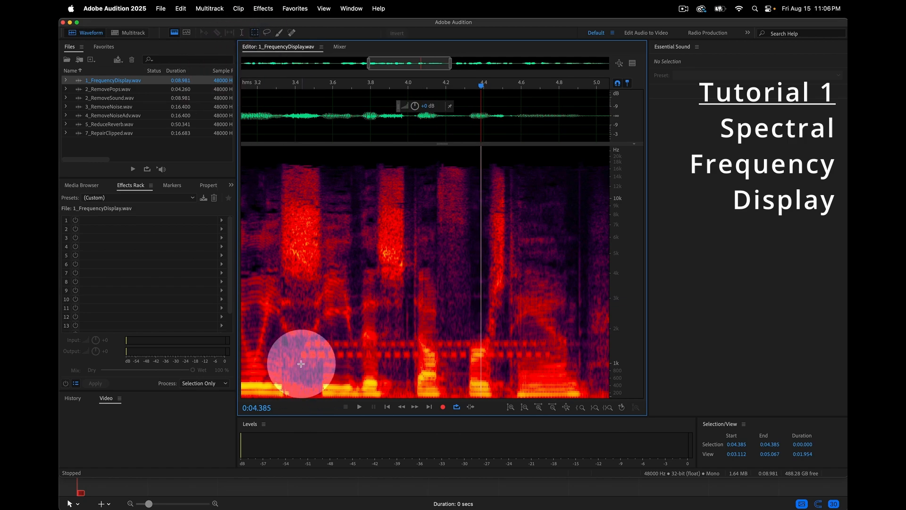
left_click_drag(298, 360, 564, 349)
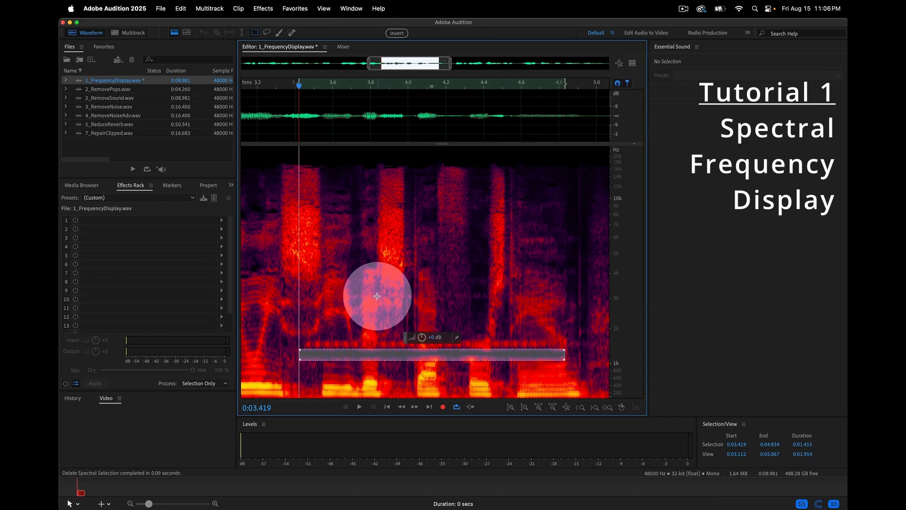
key("Delete")
left_click(377, 299)
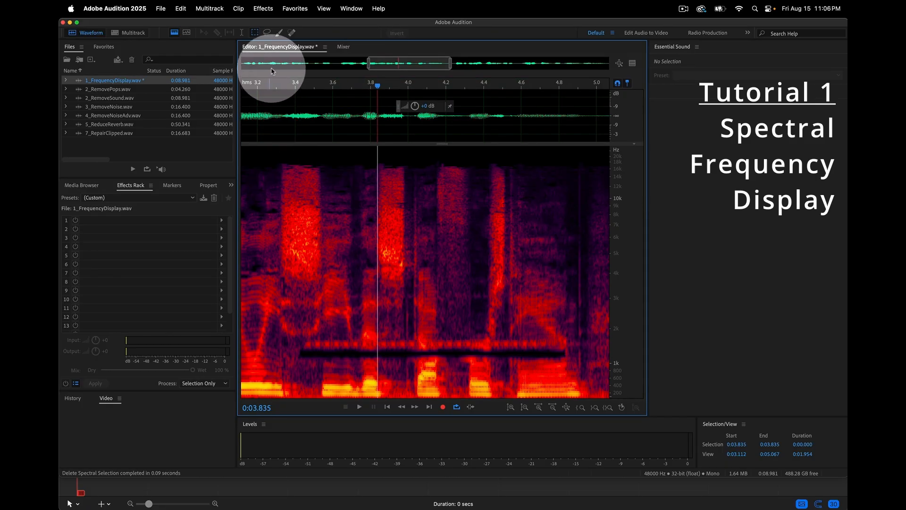
- Paint a selection over the remaining upper beep band from about 3.43 to 4.84 s and delete it
left_click(280, 33)
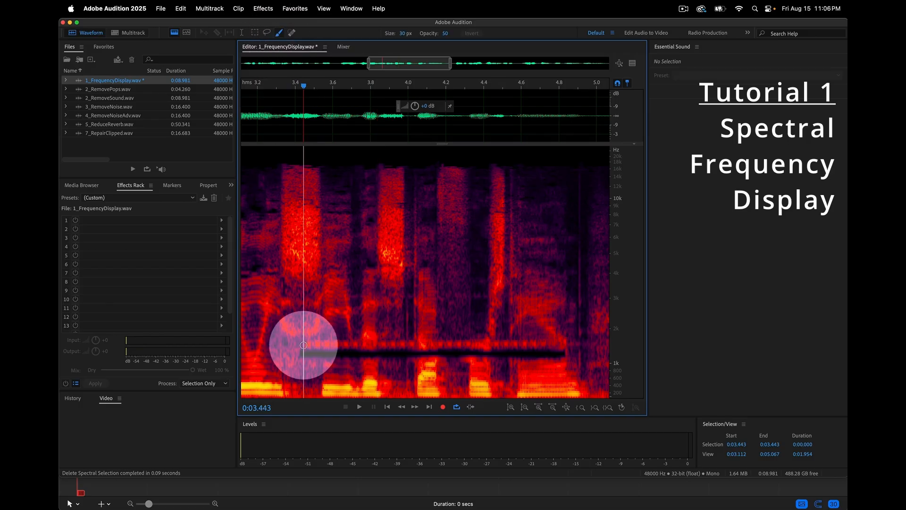
left_click_drag(304, 345, 564, 344)
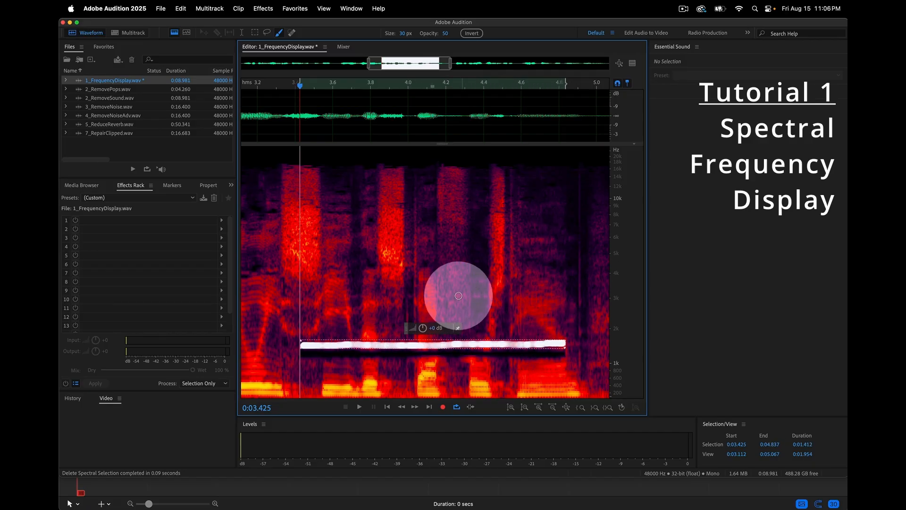
left_click(331, 290)
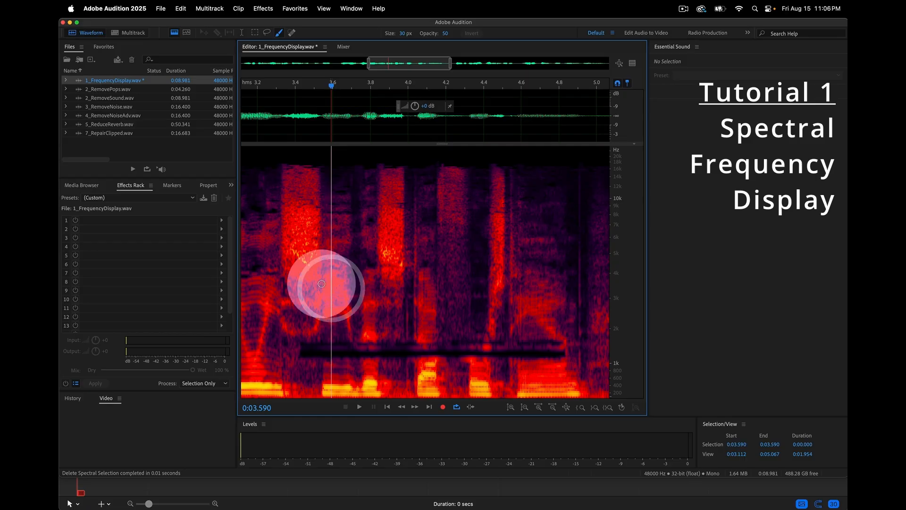
- Play back the repaired section, starting just before the deleted beep bands at about 3.24 s
left_click(265, 97)
key("space")
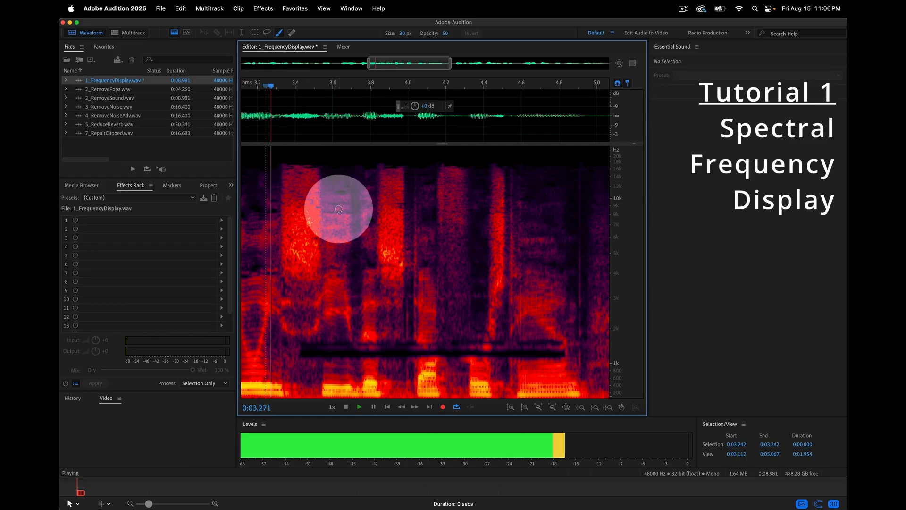
key("space")
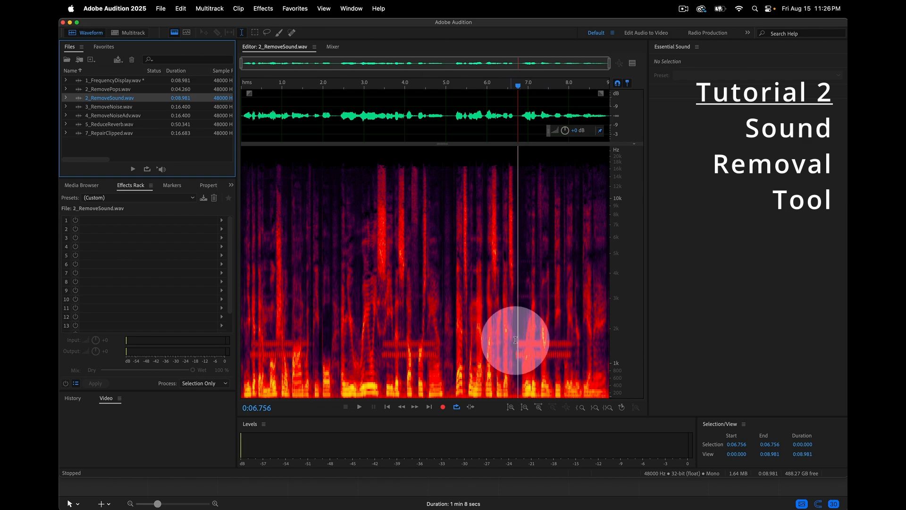
- Marquee-select the third beep in 2_RemoveSound.wav from about 6.70 to 6.94 s, including its higher harmonics, and listen to it
scroll(524, 338, "up", 5)
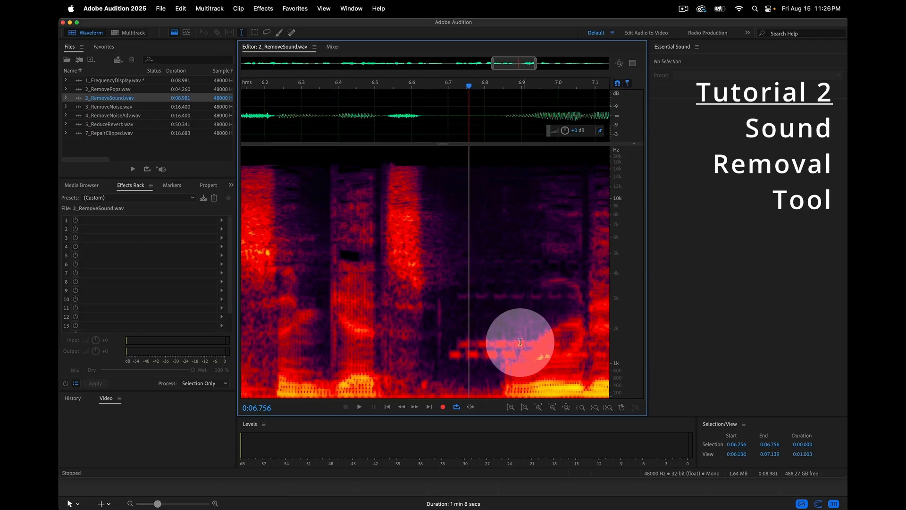
left_click(255, 33)
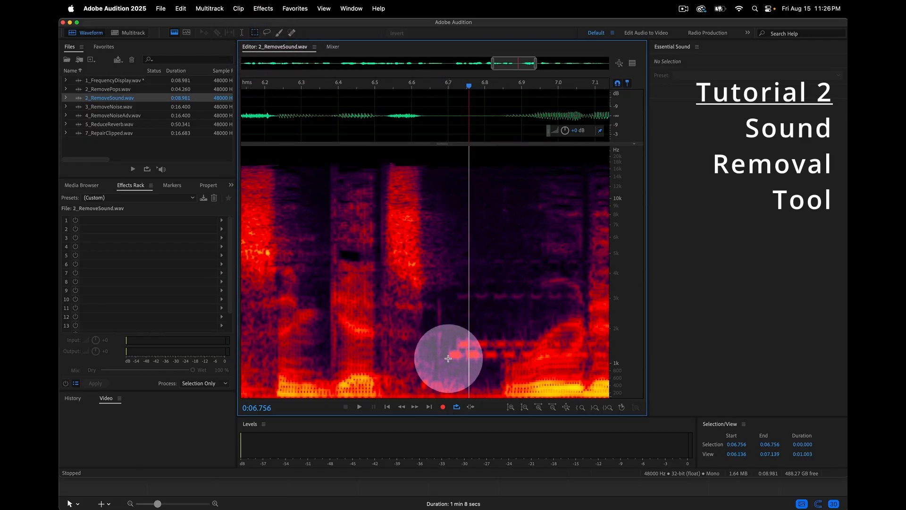
left_click_drag(447, 359, 537, 225)
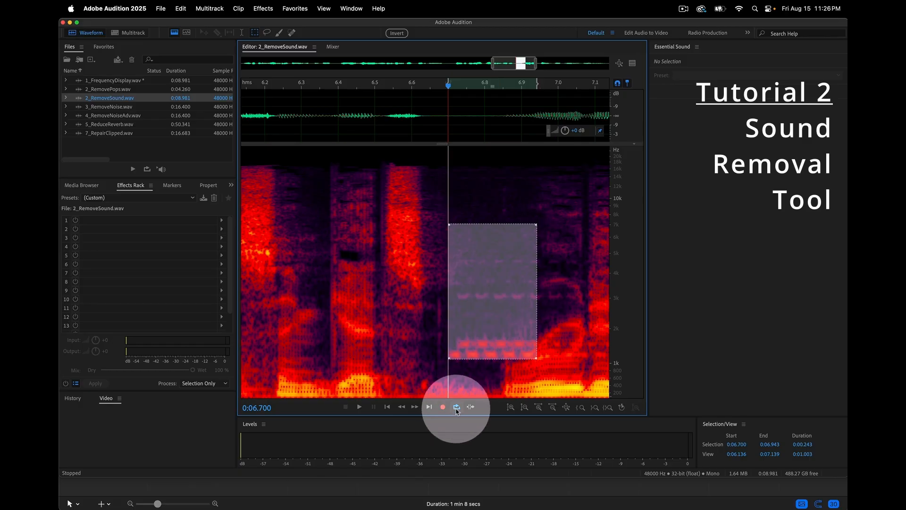
key("space")
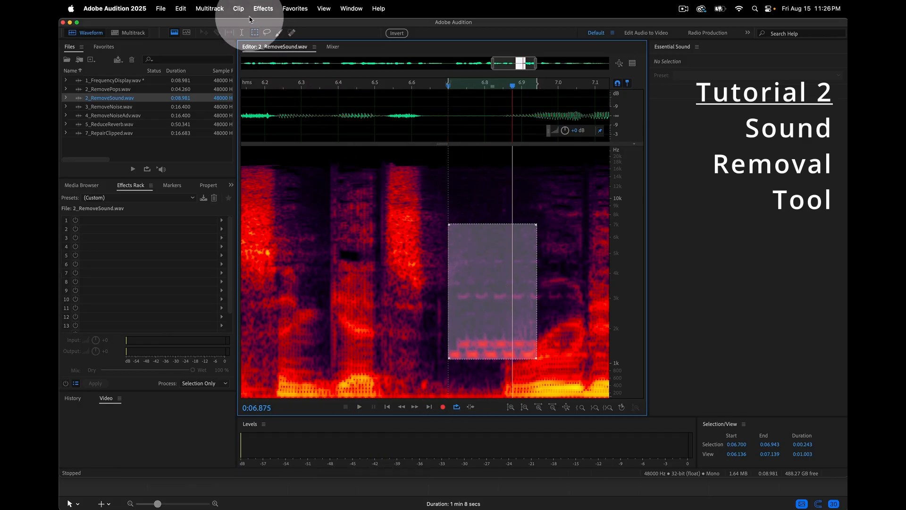
- Open Sound Remover with the (Default) preset, clear the beep selection, and apply the effect to the entire file
left_click(272, 9)
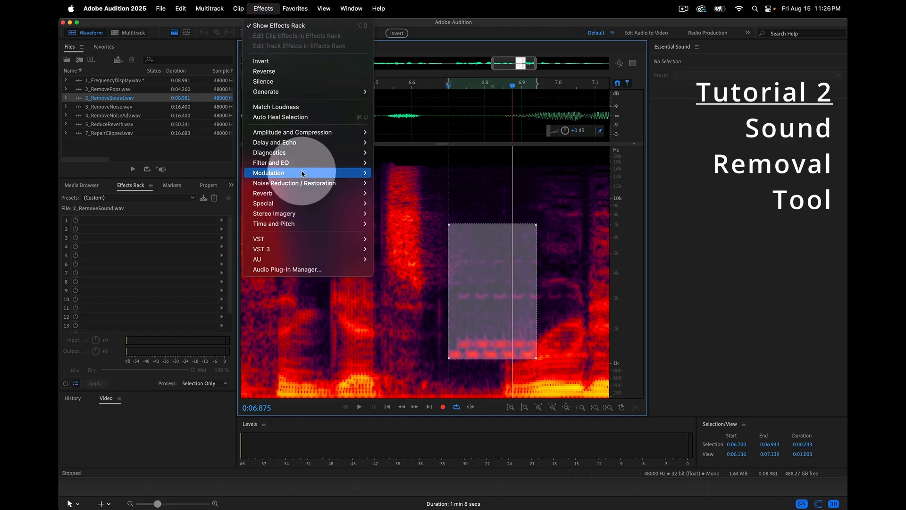
mouse_move(303, 184)
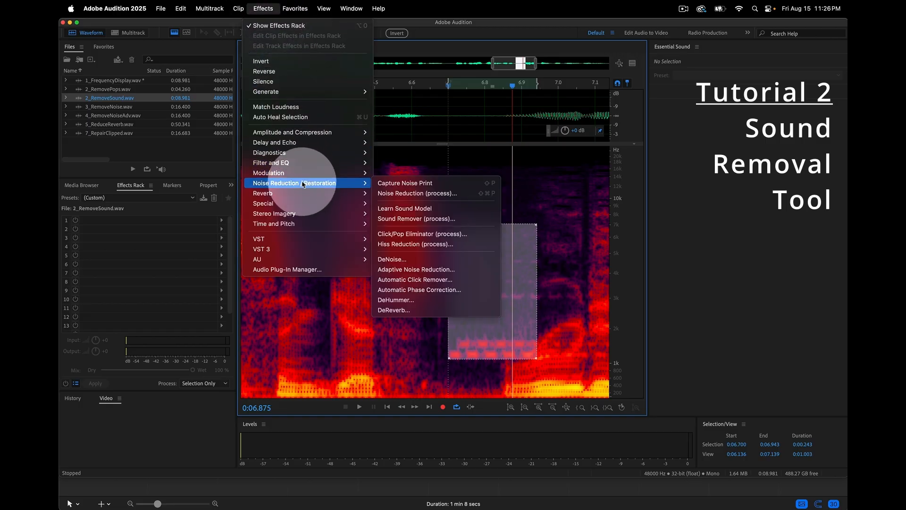
left_click(415, 219)
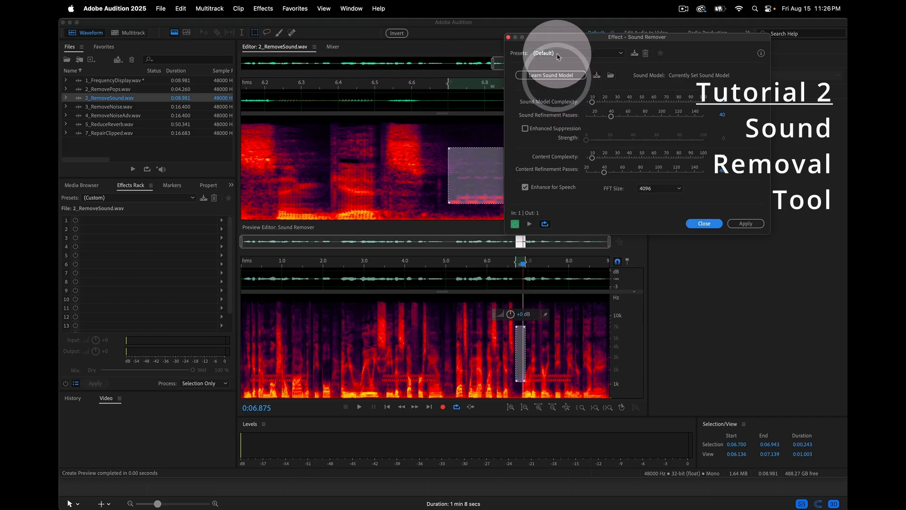
left_click(558, 54)
left_click(558, 54)
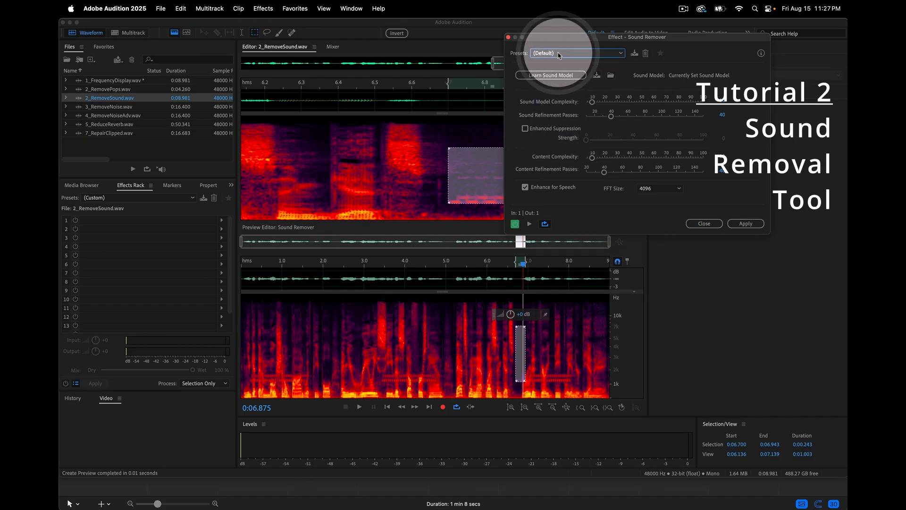
left_click(464, 324)
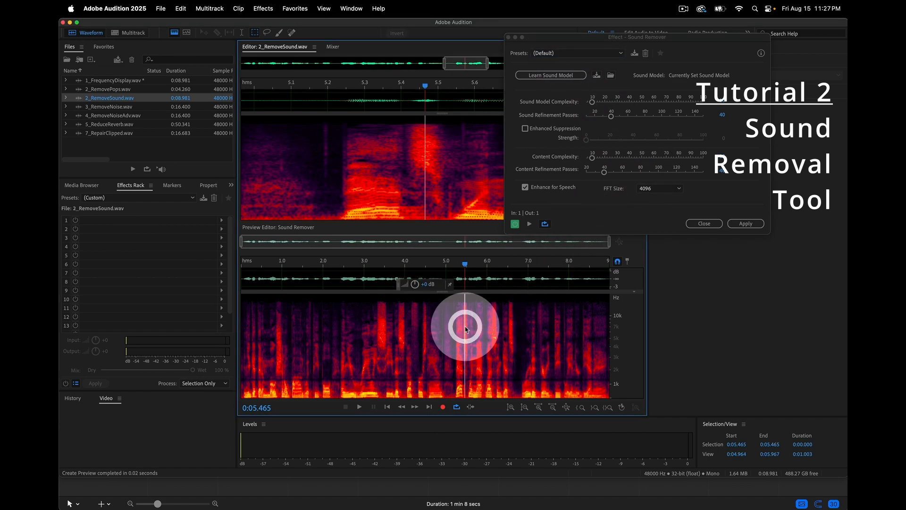
left_click(744, 224)
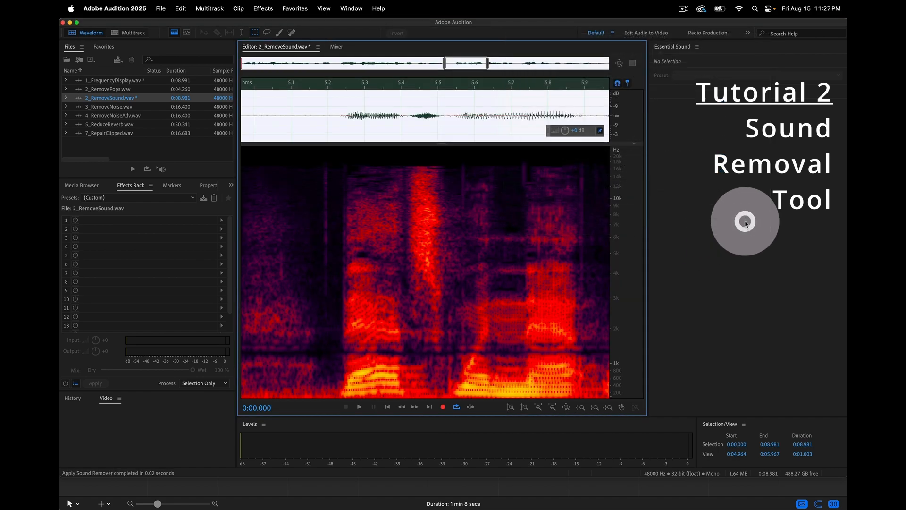
- Show the full length of 2_RemoveSound.wav and play back the processed audio
key("backslash")
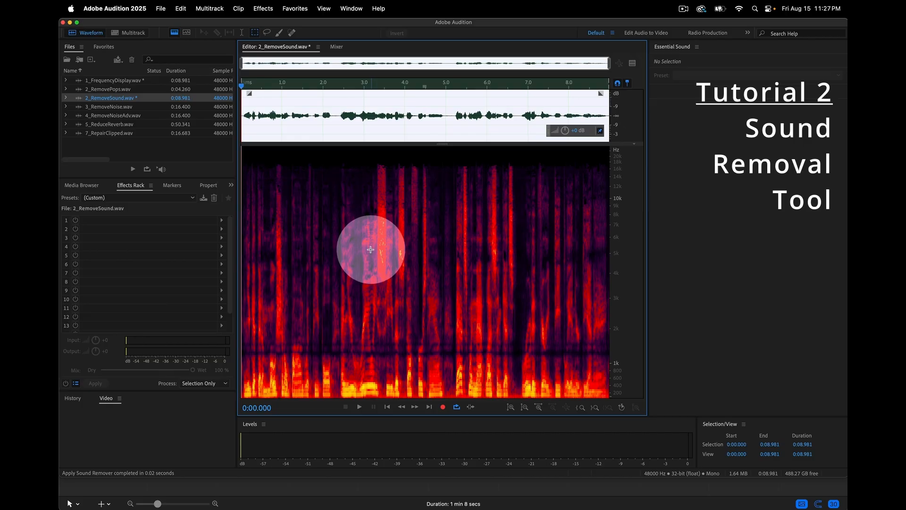
key("space")
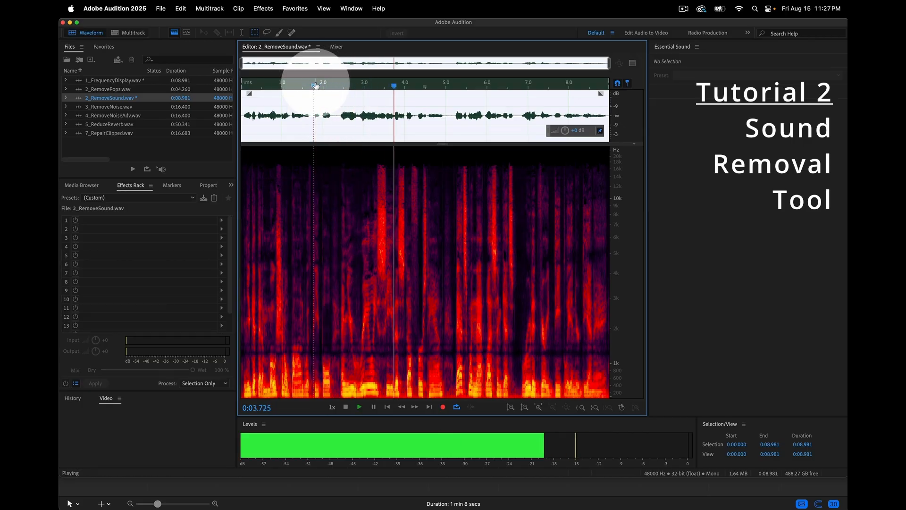
key("space")
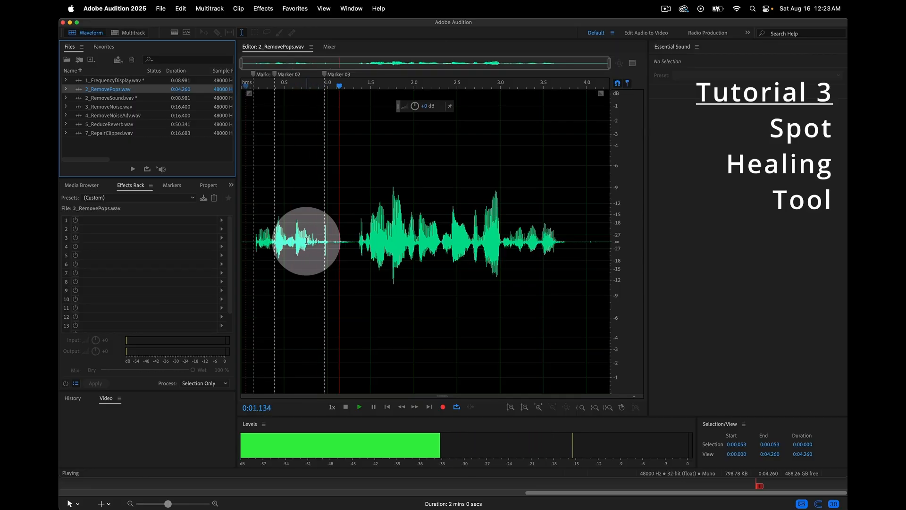
- In the spectral display of 2_RemovePops.wav, heal the vertical click just after Marker 03 with the Spot Healing Brush
key("space")
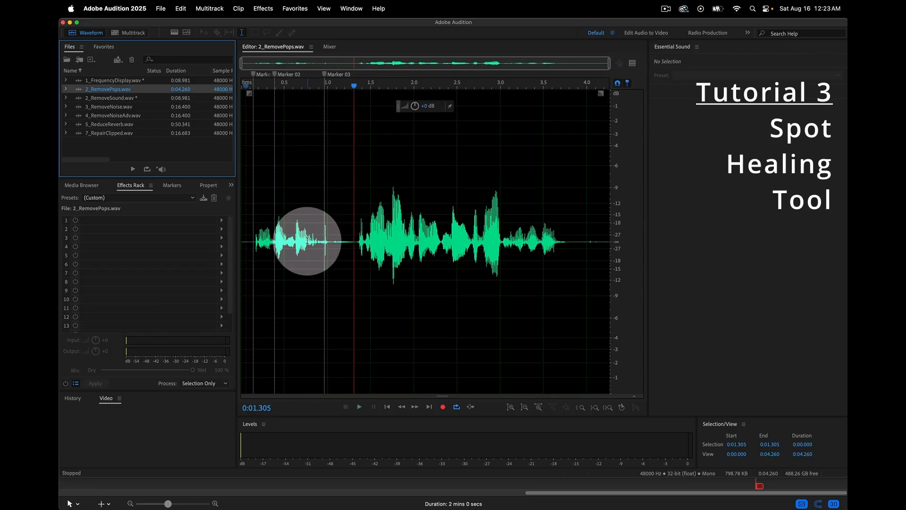
left_click(174, 32)
left_click_drag(249, 83, 334, 85)
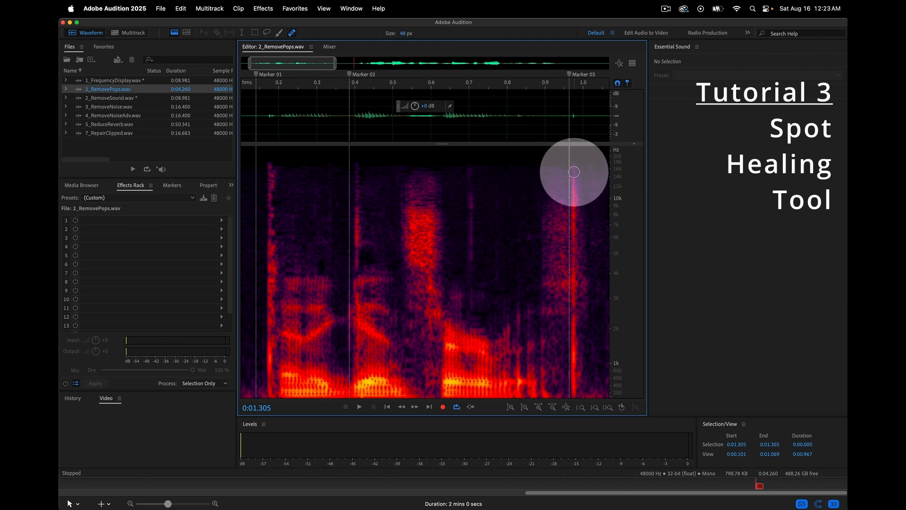
left_click_drag(574, 166, 576, 392)
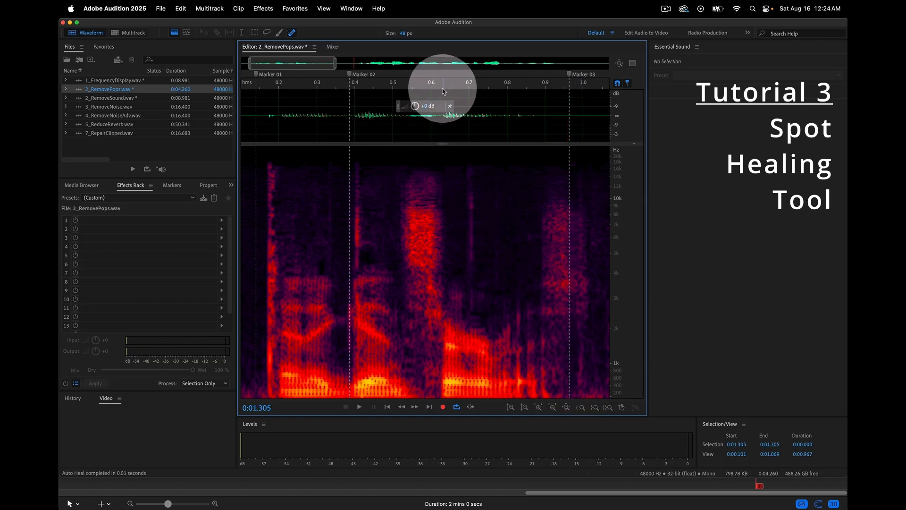
- Play back the healed passage from ahead of Marker 03
left_click(447, 85)
key("space")
key("space")
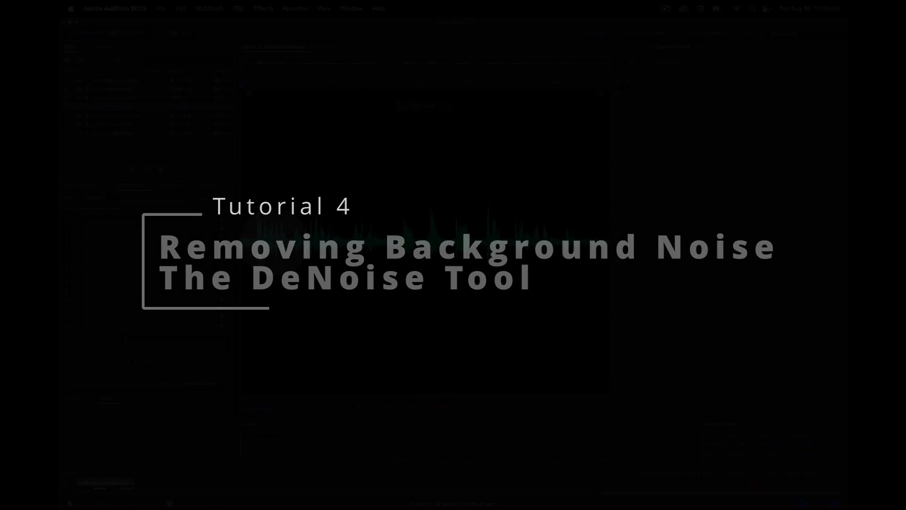
- Listen to 3_RemoveNoise.wav, and select its noise-only opening from about 0.035 to 0.640 s in the spectral frequency display
key("space")
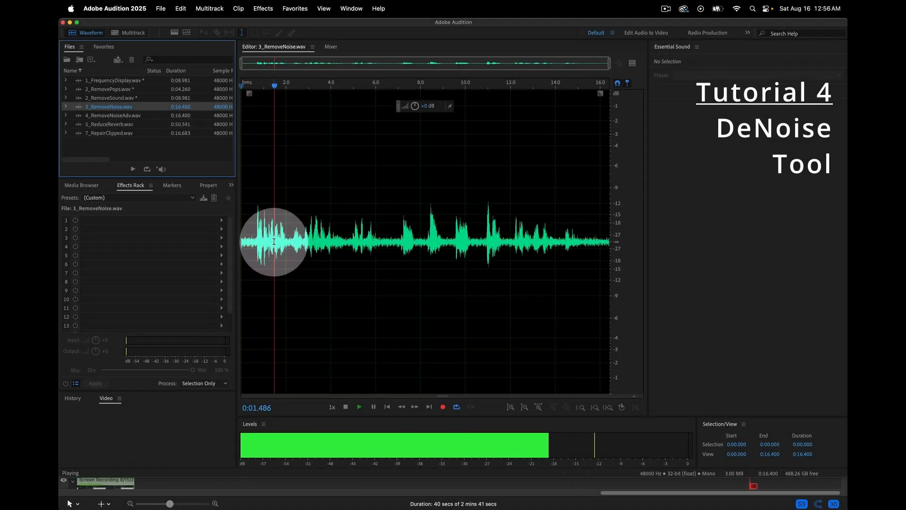
key("space")
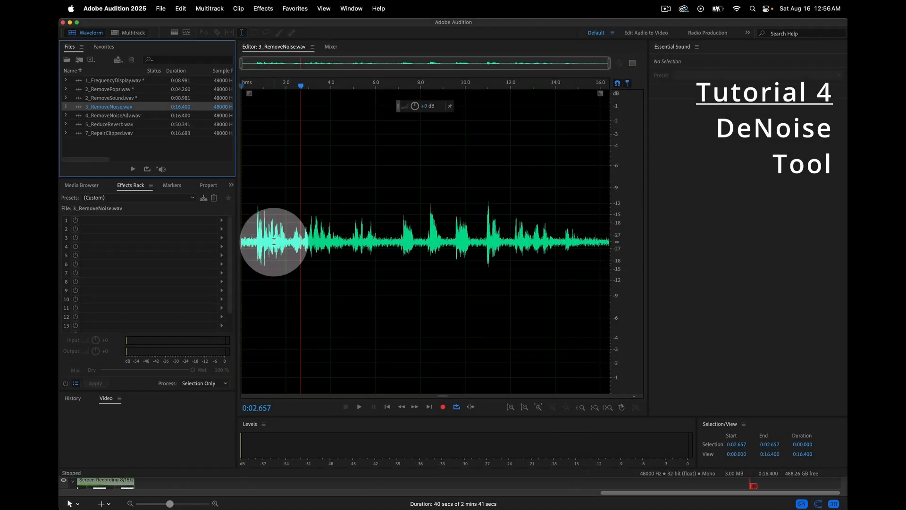
left_click(174, 34)
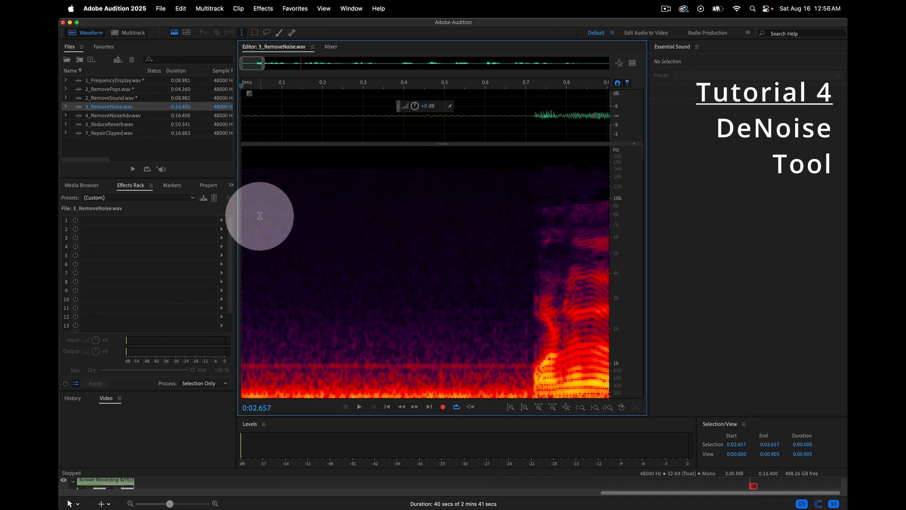
left_click_drag(257, 214, 501, 245)
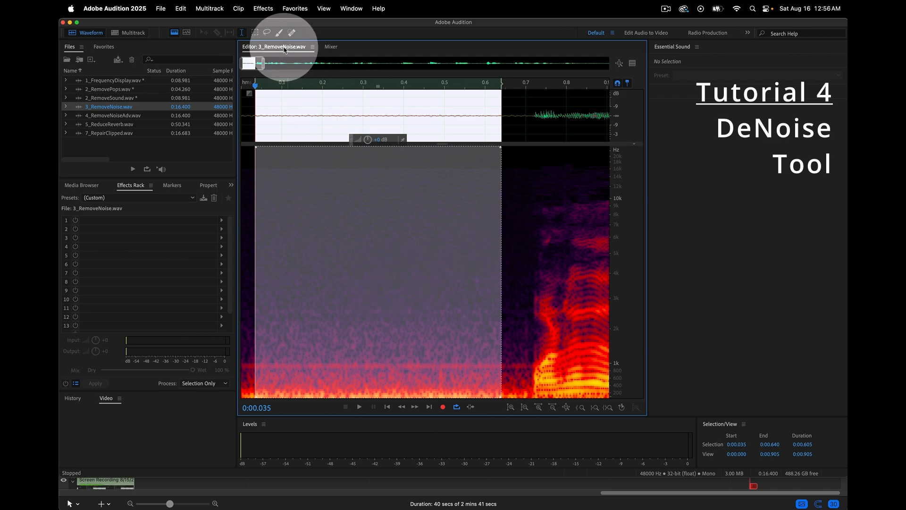
- Open the DeNoise effect for the selected noise in 3_RemoveNoise.wav and choose the (Default) preset
left_click(268, 9)
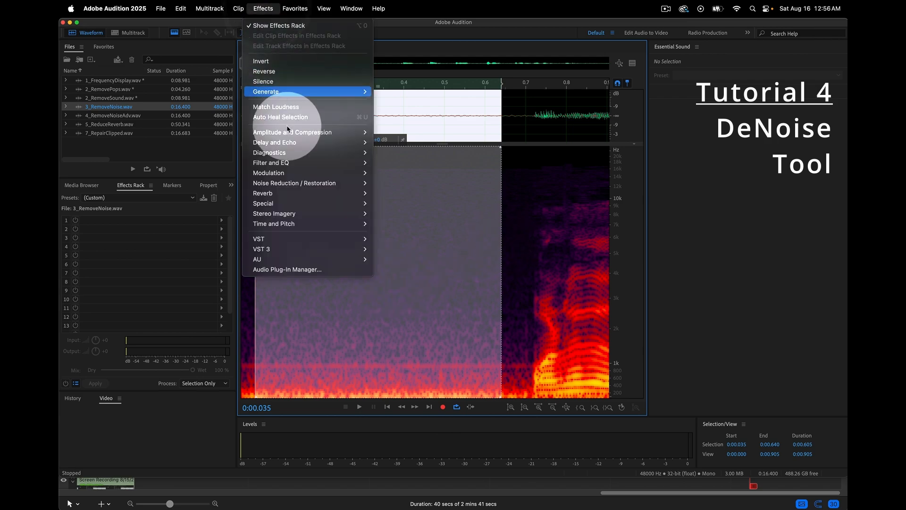
mouse_move(293, 184)
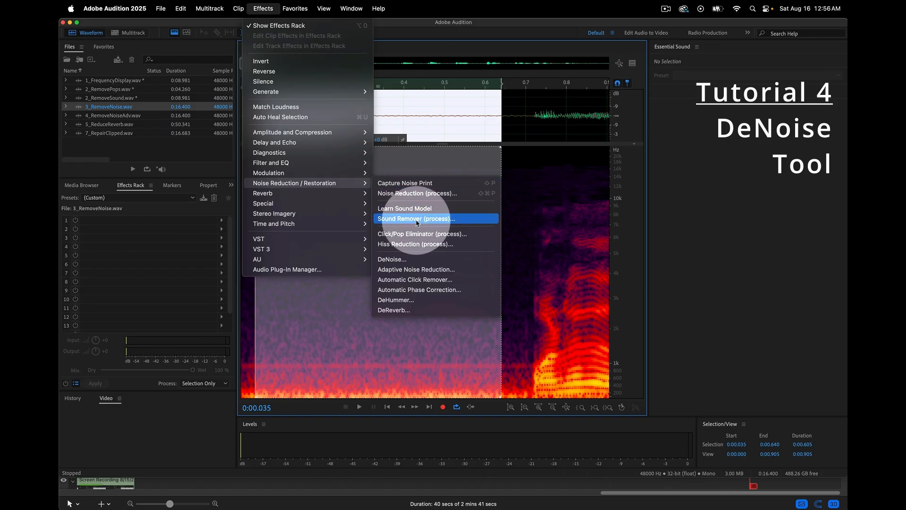
left_click(405, 260)
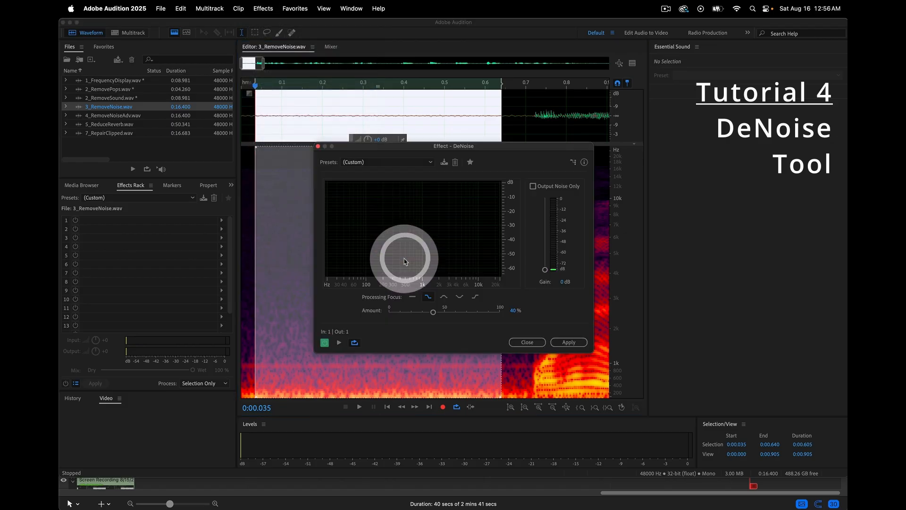
left_click(374, 163)
left_click(370, 172)
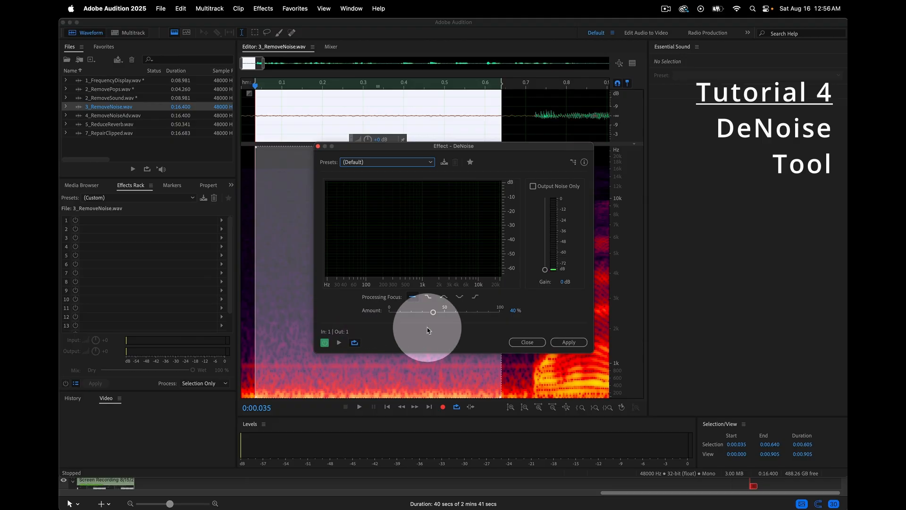
- While previewing, focus DeNoise on the lower frequencies, set the amount to 83 %, and apply it to the whole file with no selection active
key("space")
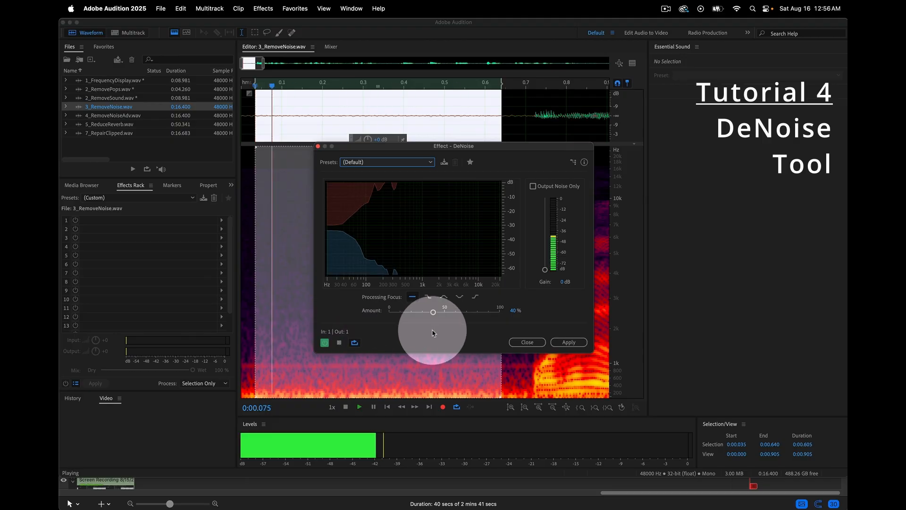
left_click(429, 296)
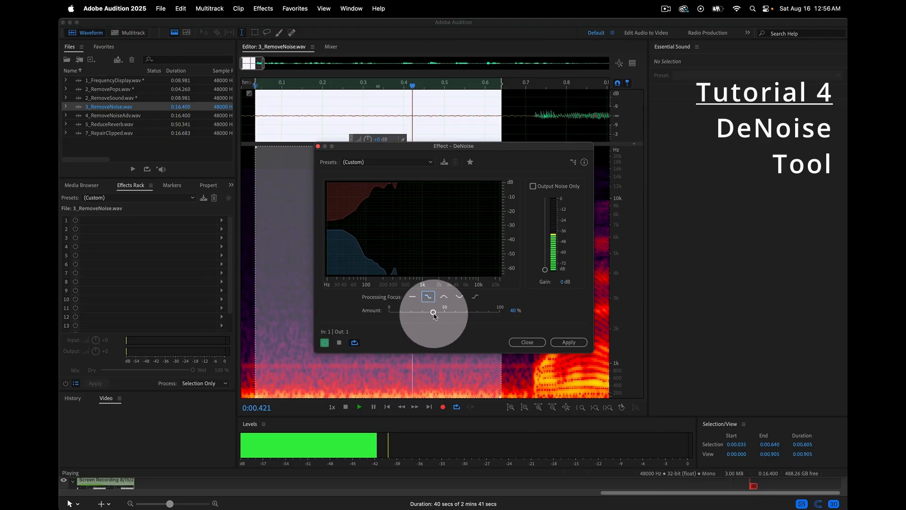
left_click_drag(434, 314, 481, 316)
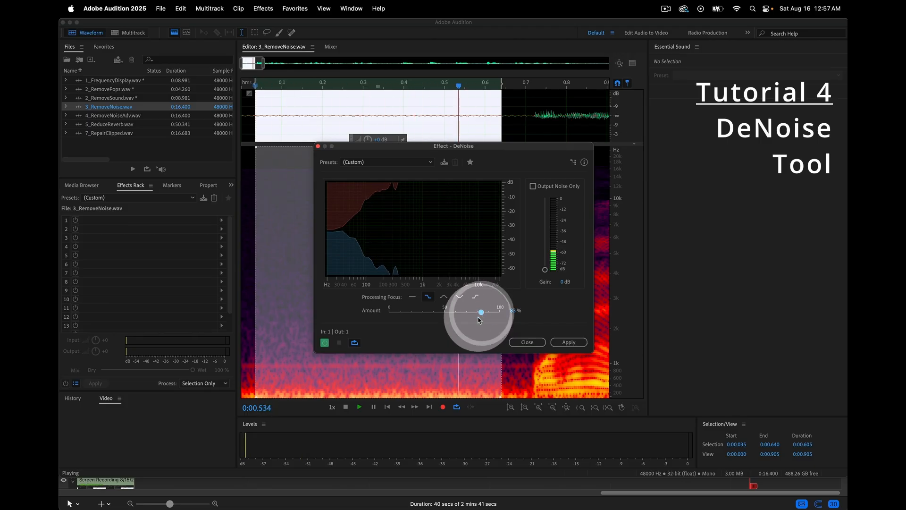
key("space")
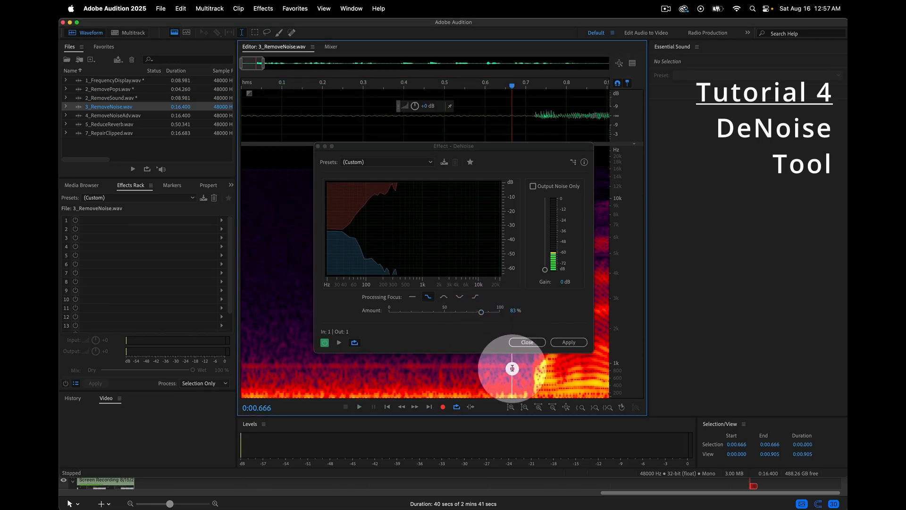
left_click(563, 342)
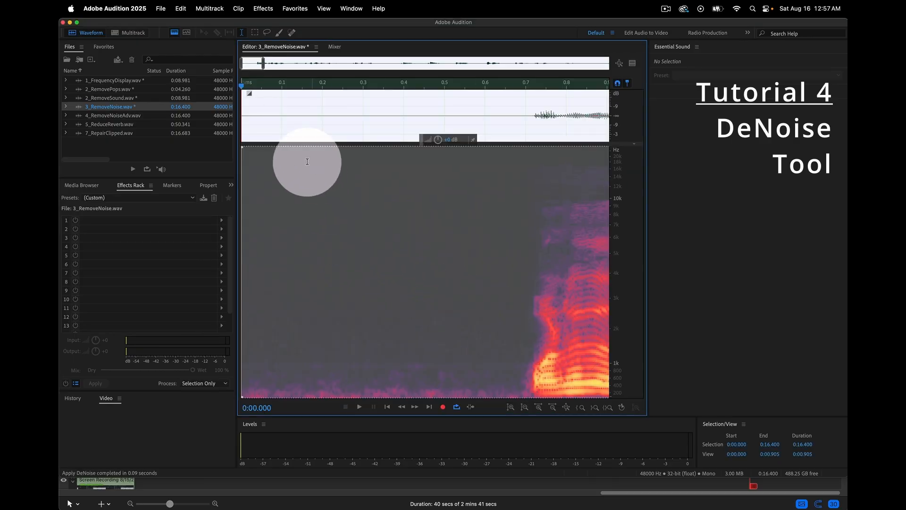
- Show the full length of 3_RemoveNoise.wav and play back the denoised audio from near its start
left_click(299, 154)
scroll(316, 220, "down", 8)
key("space")
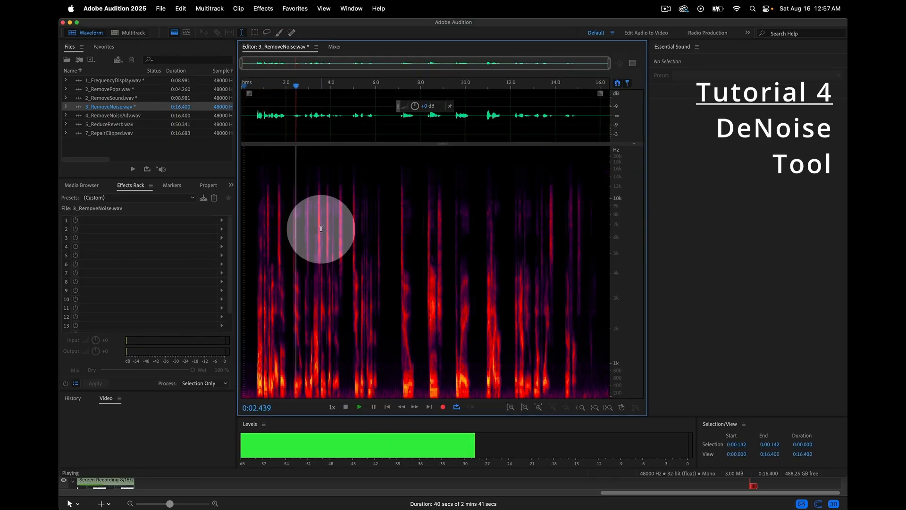
key("space")
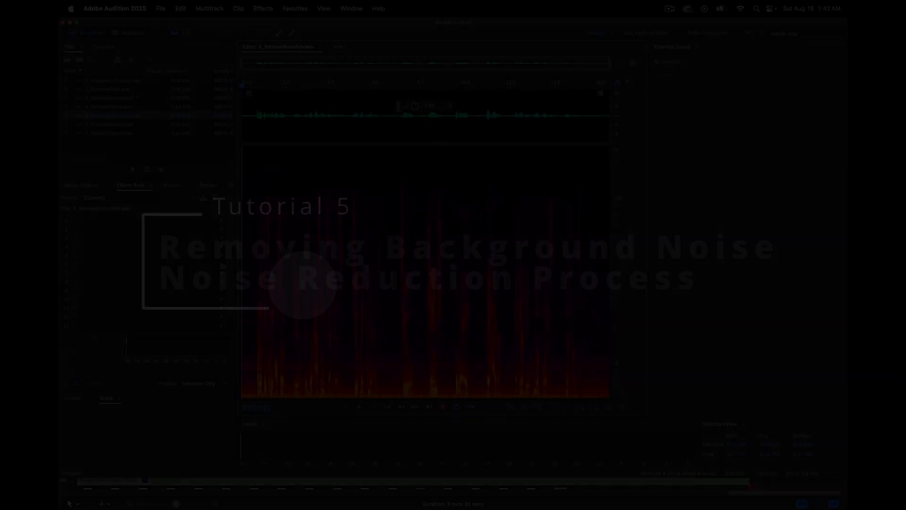
- Select the noise-only opening of 4_RemoveNoiseAdv.wav from 0 to about 0.617 s, and capture its noise print in the Noise Reduction process
left_click(257, 275)
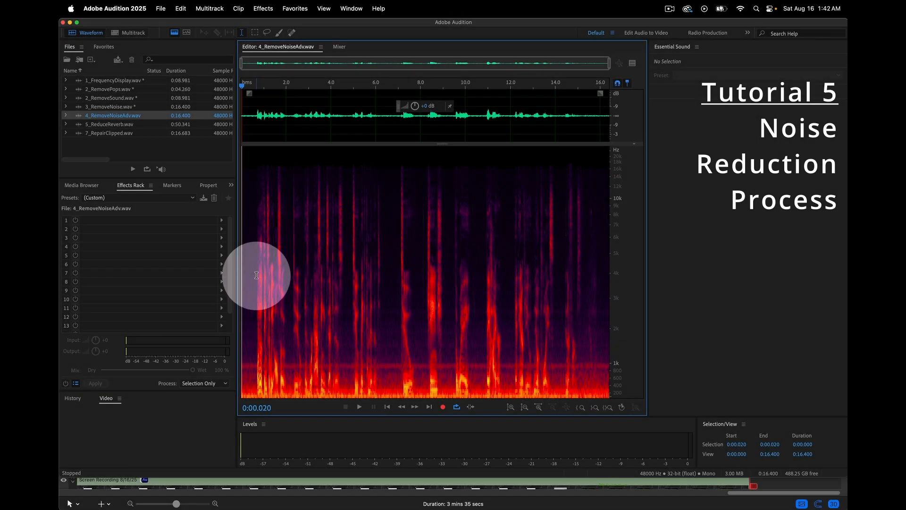
left_click_drag(255, 275, 242, 273)
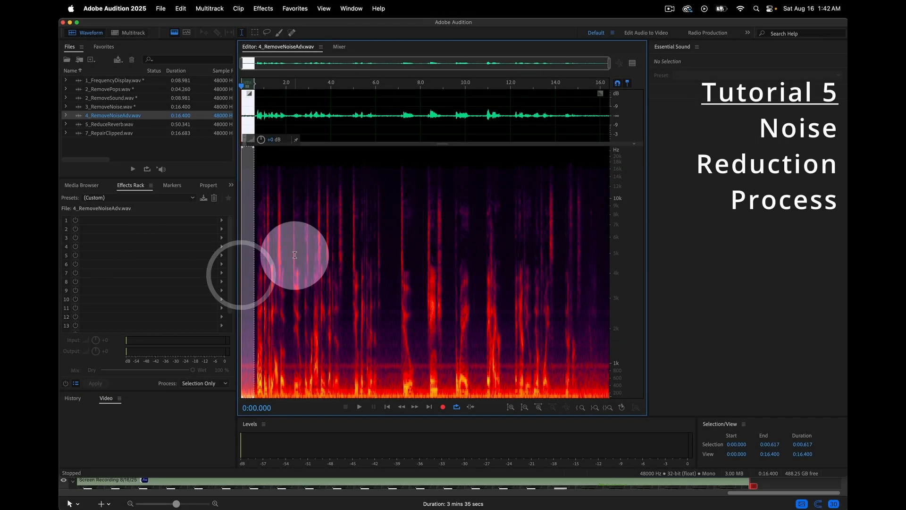
left_click(263, 9)
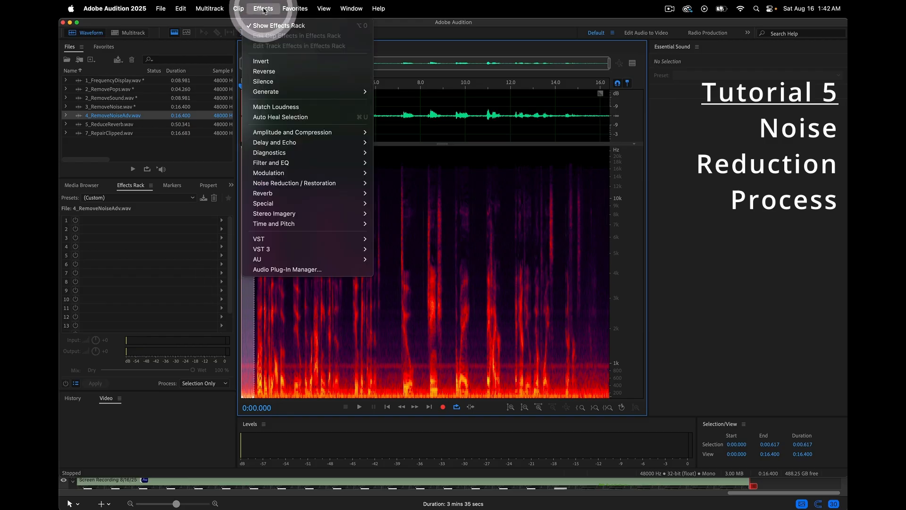
mouse_move(285, 188)
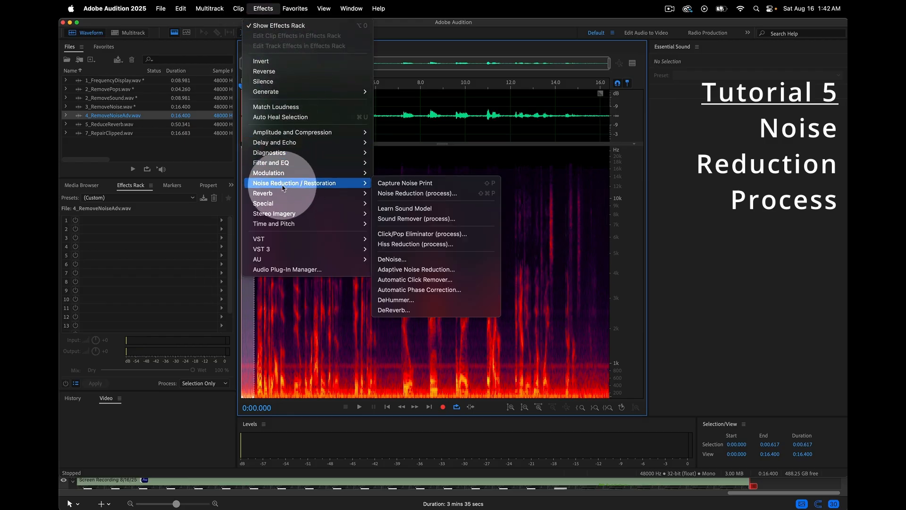
left_click(414, 195)
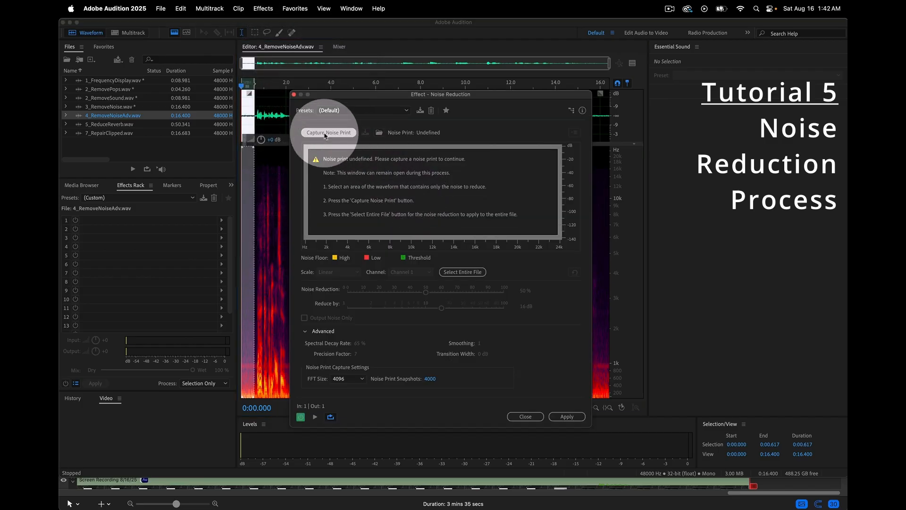
left_click(325, 134)
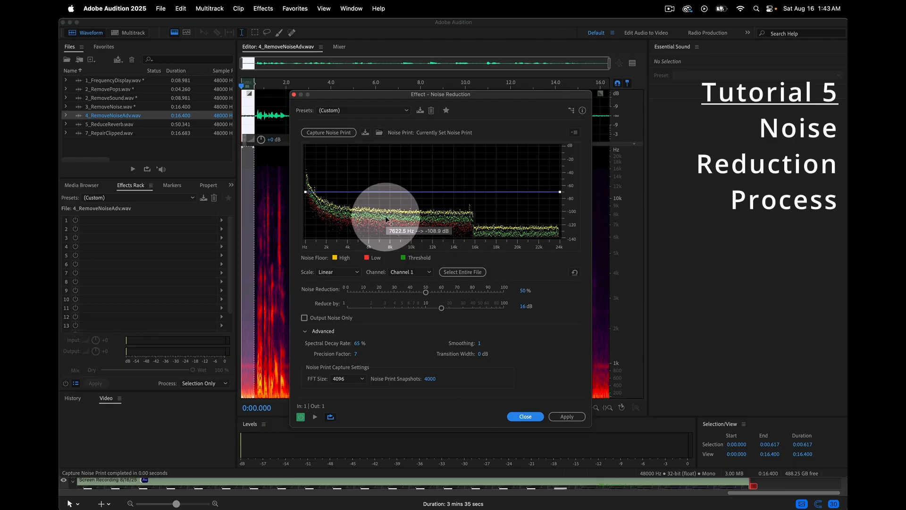
- While previewing the selected noise, set Noise Reduction to 93 % and Reduce by to 36.5 dB
mouse_move(425, 292)
left_mouse_down()
mouse_move(456, 295)
mouse_move(409, 294)
mouse_move(439, 295)
left_mouse_up()
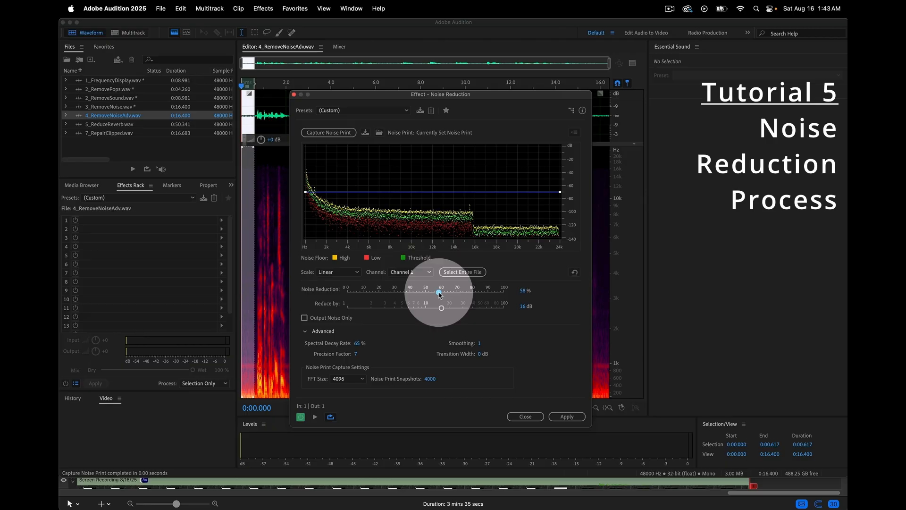
left_click_drag(439, 295, 530, 291)
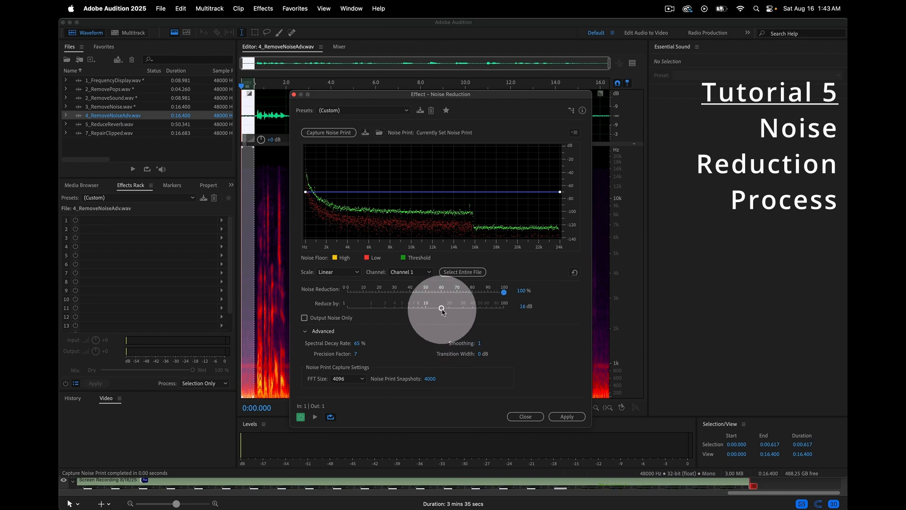
left_click_drag(442, 310, 348, 312)
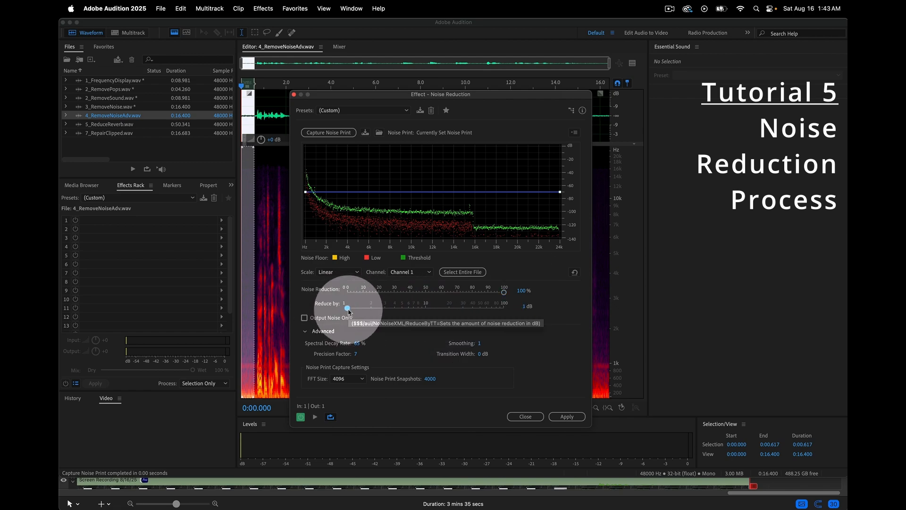
key("space")
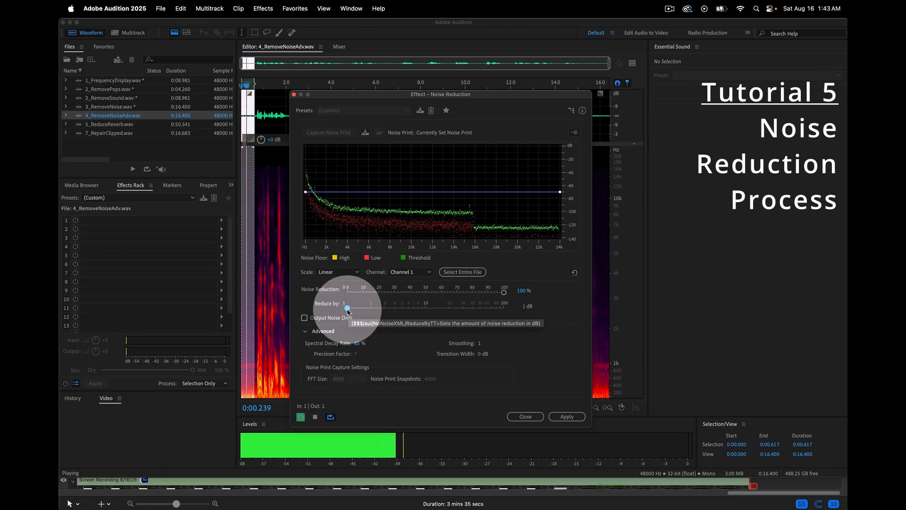
left_click_drag(348, 312, 452, 308)
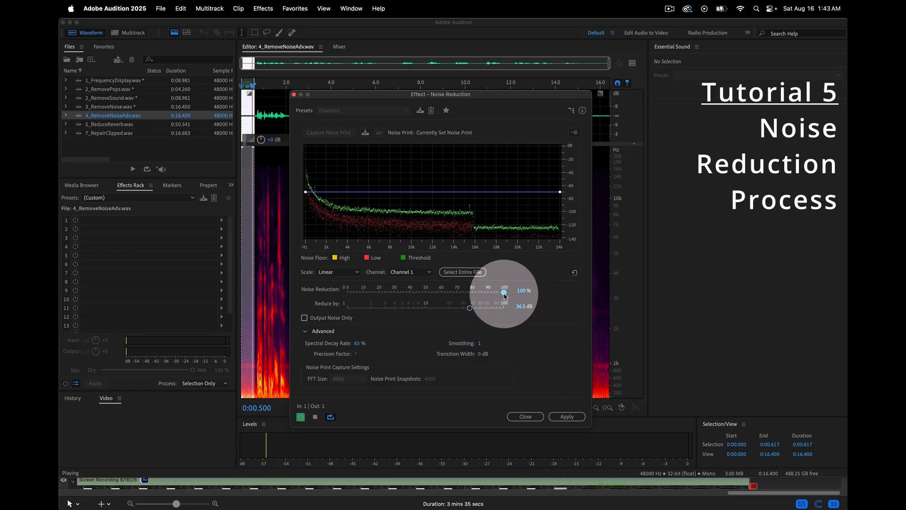
mouse_move(504, 293)
left_mouse_down()
mouse_move(445, 293)
mouse_move(486, 295)
left_mouse_up()
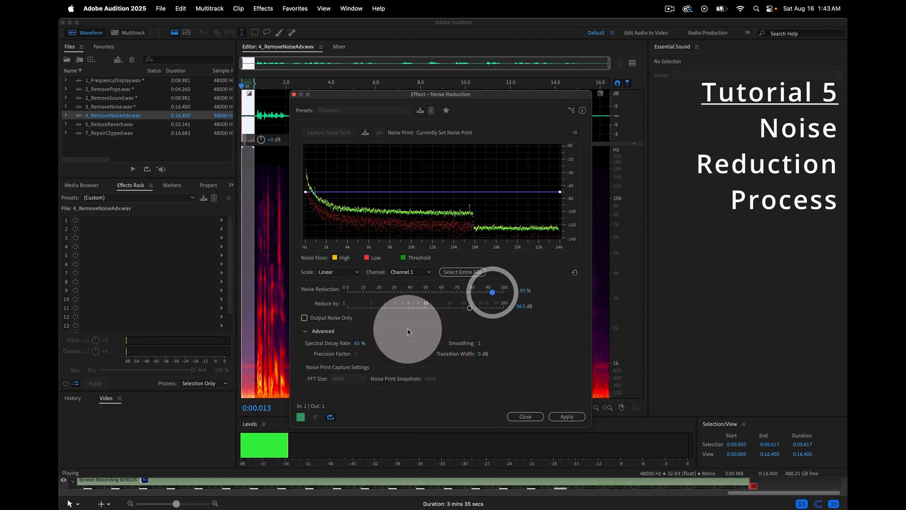
- Stop the preview, set Precision Factor to 32 and Smoothing to 1024, and apply the noise reduction to the entire file
key("space")
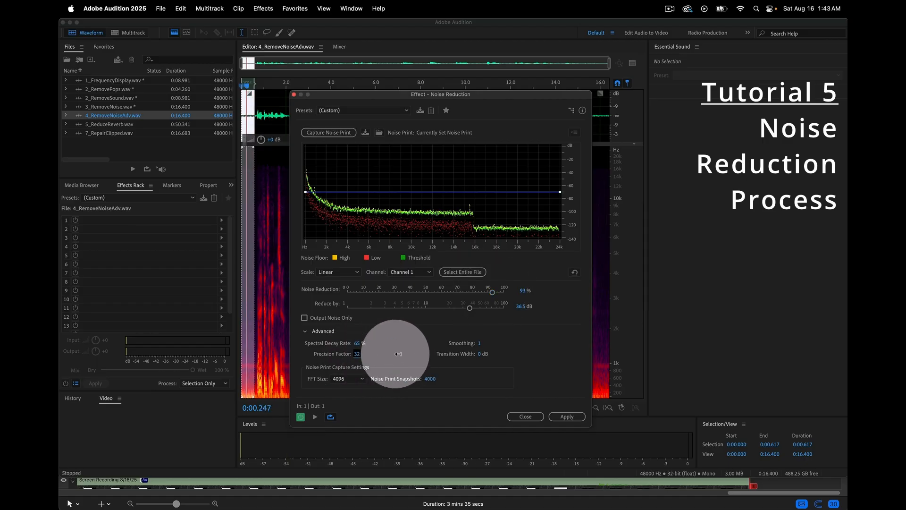
left_click(477, 343)
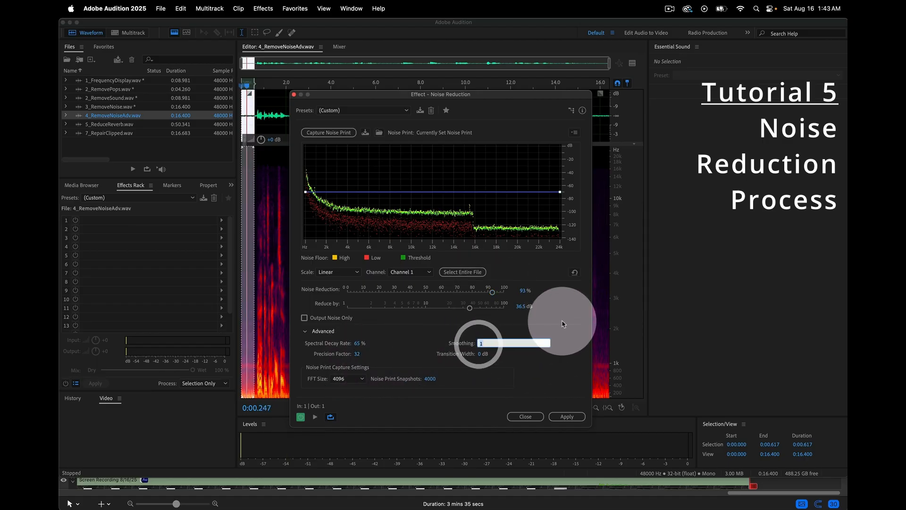
type("1024")
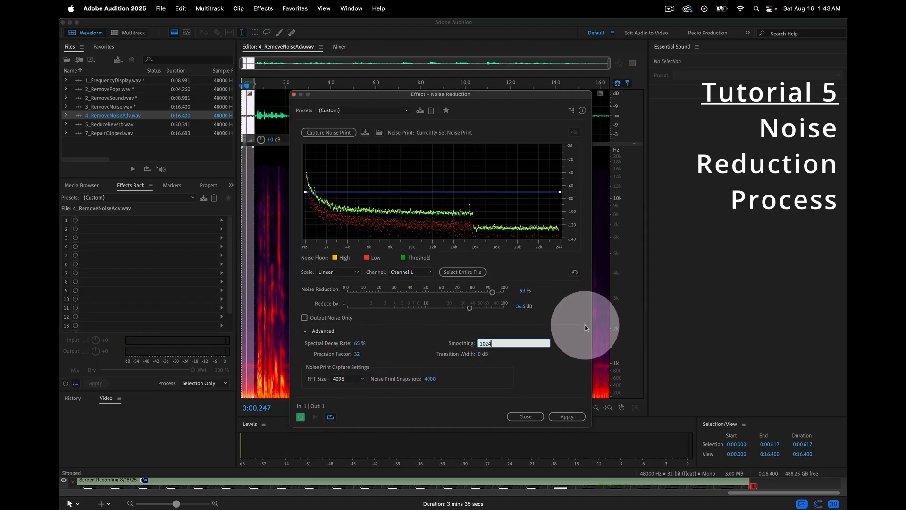
left_click(566, 339)
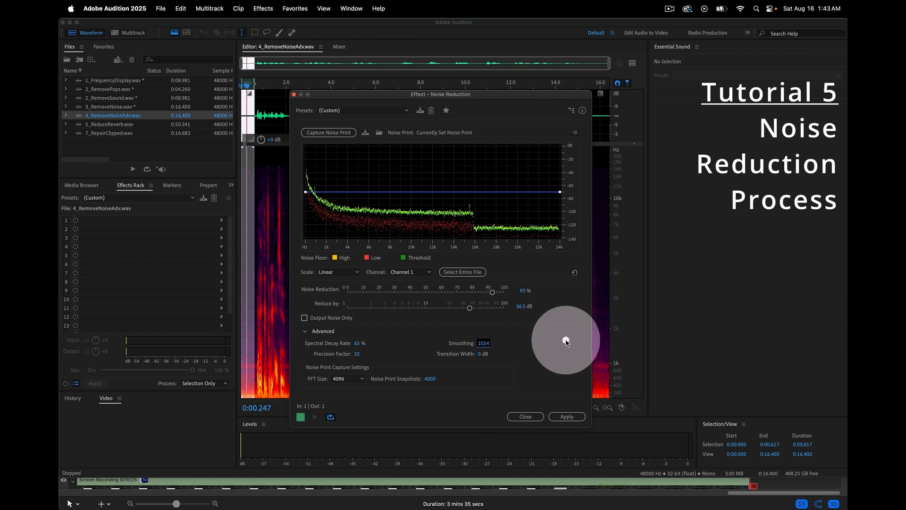
left_click(463, 271)
left_click(566, 416)
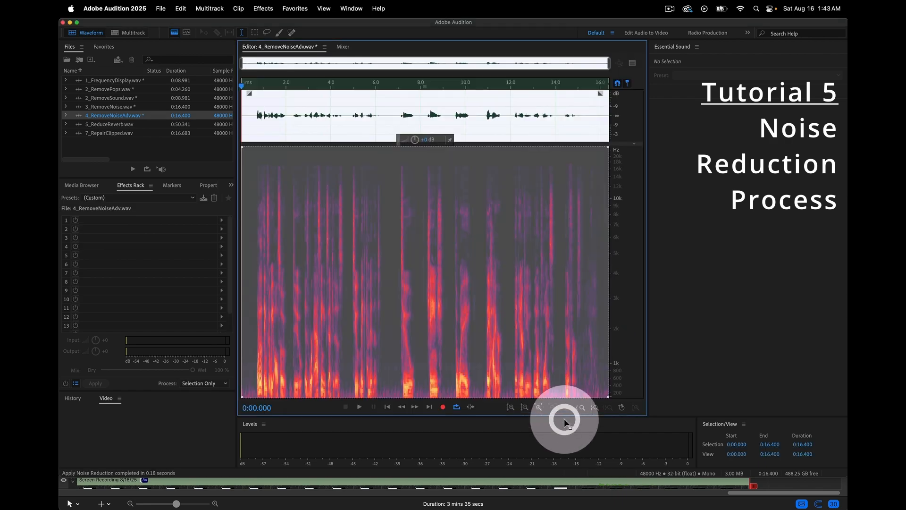
- Play back the noise-reduced 4_RemoveNoiseAdv.wav from just before the first spoken words
left_click(255, 197)
key("space")
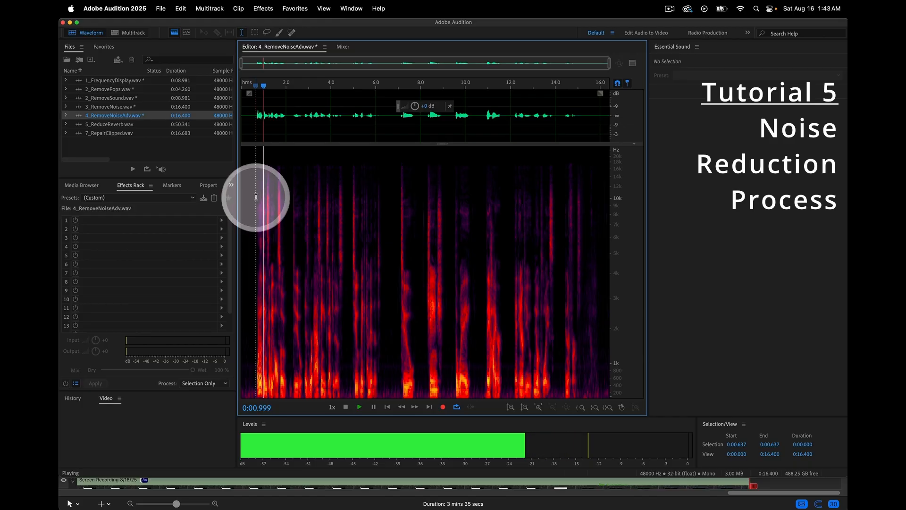
key("space")
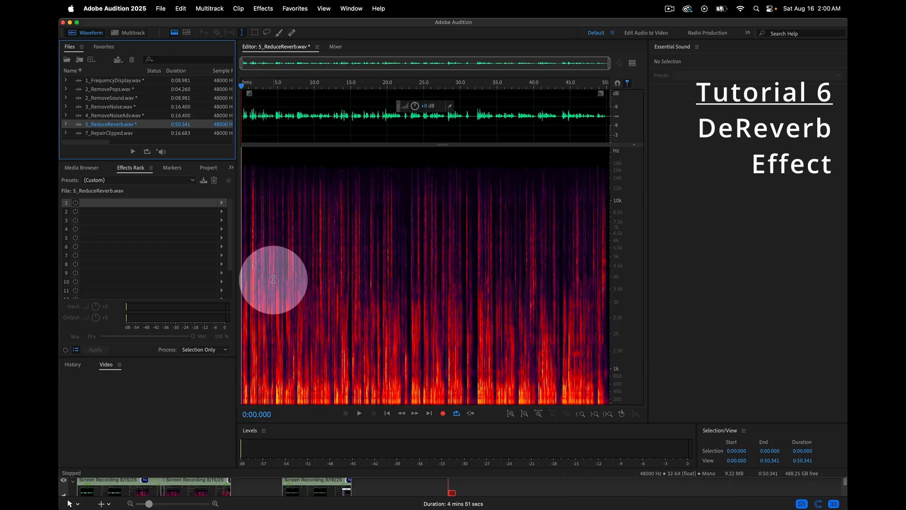
- Listen to the start of 5_ReduceReverb.wav, and add the DeReverb effect to slot 1 of the Effects Rack
key("space")
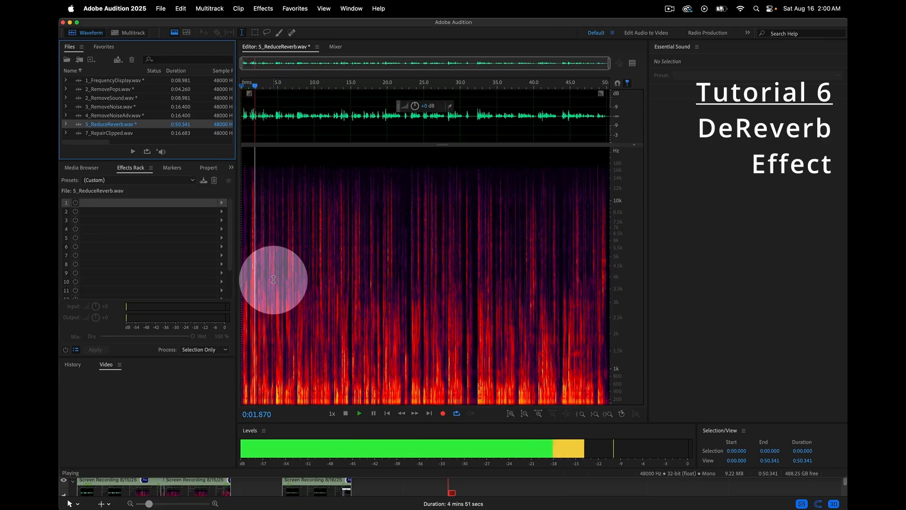
key("space")
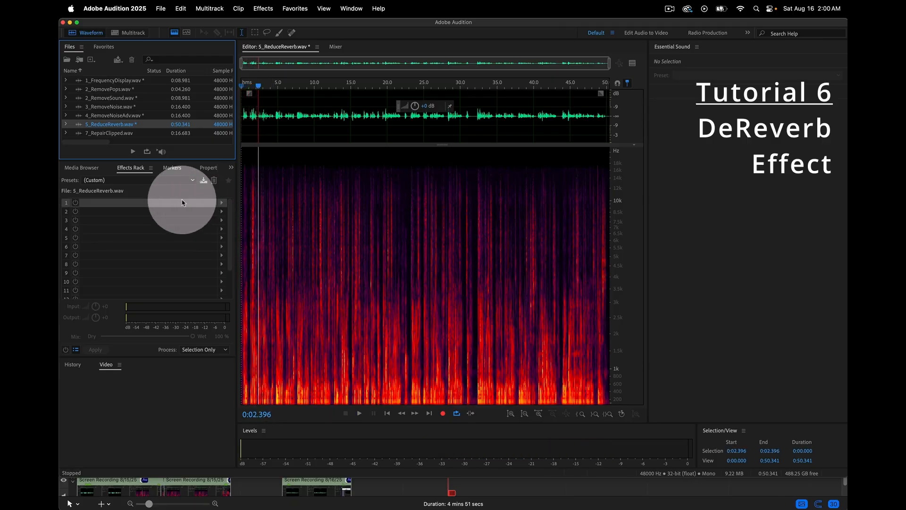
left_click(221, 203)
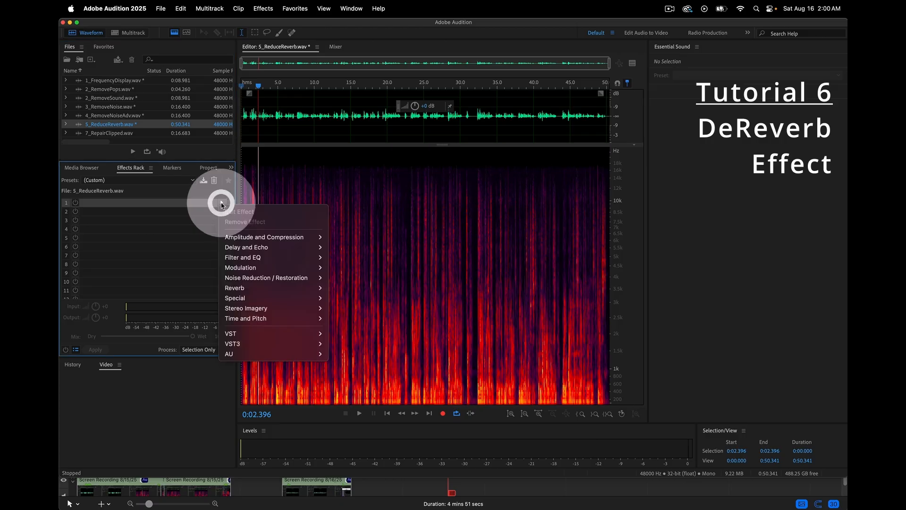
mouse_move(267, 279)
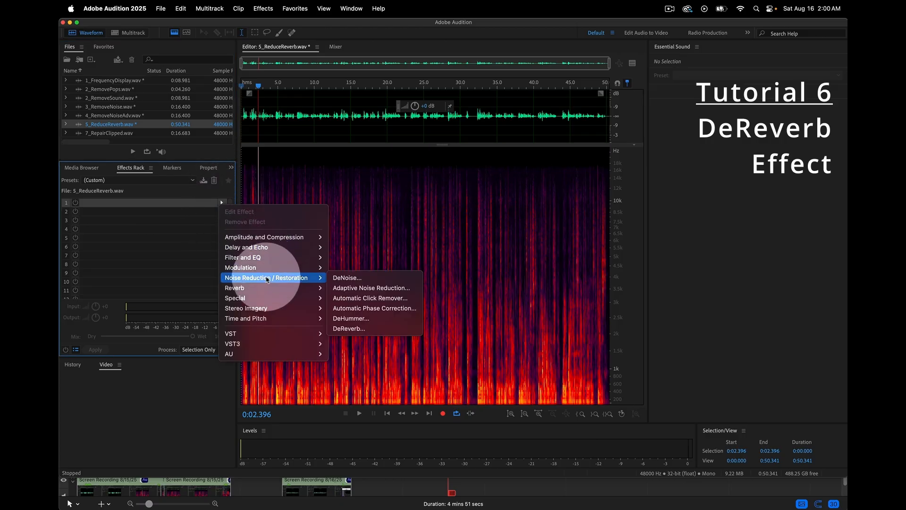
left_click(352, 328)
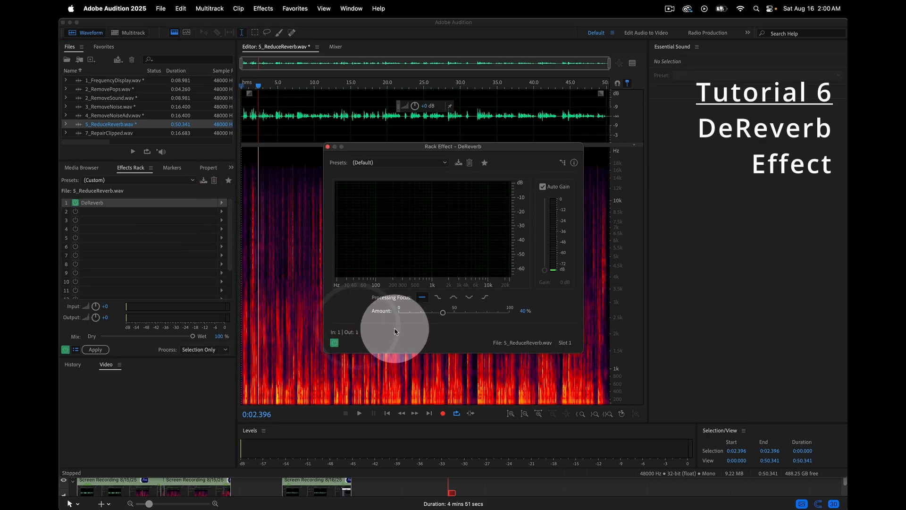
- Preview the DeReverb effect during playback, starting with Amount at 0 % and raising it to 61 %
left_click_drag(441, 312, 381, 318)
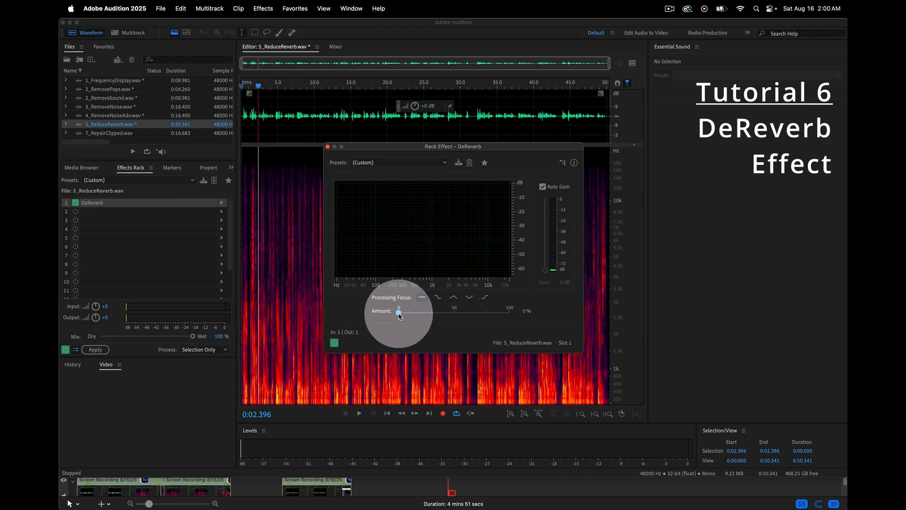
key("space")
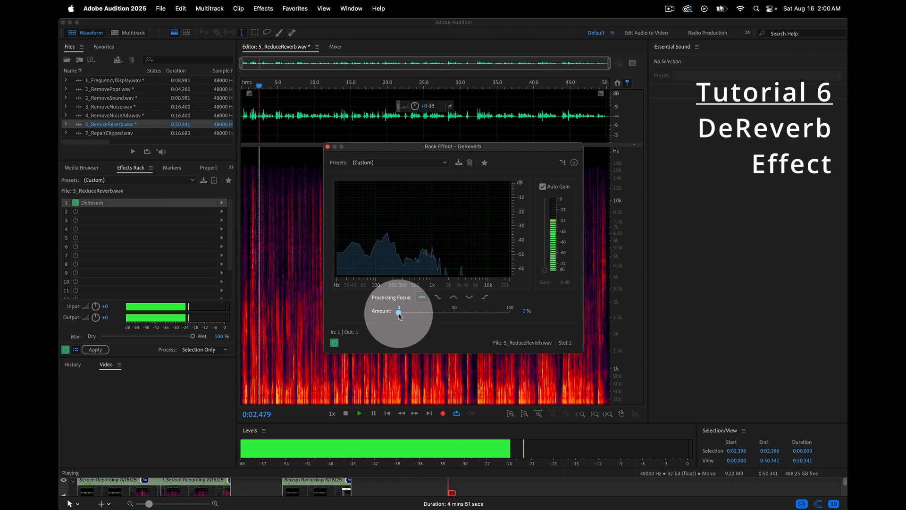
left_click_drag(399, 315, 466, 315)
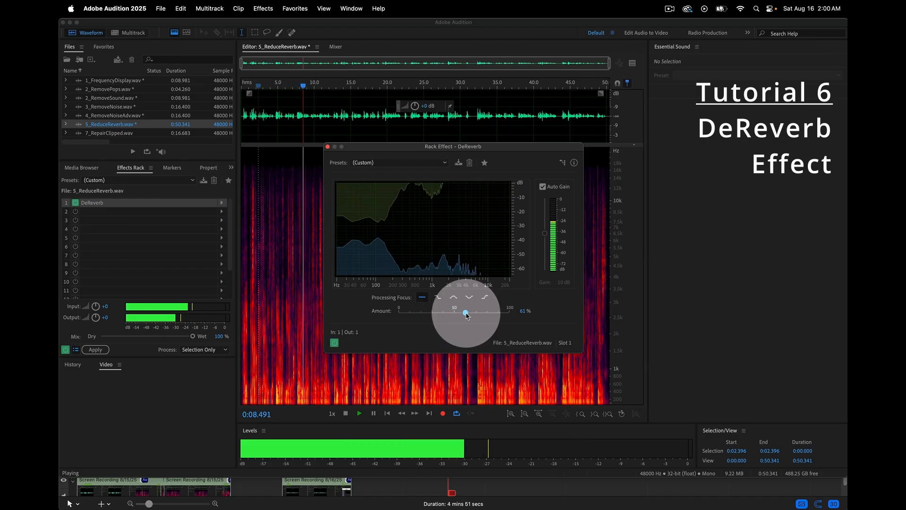
key("space")
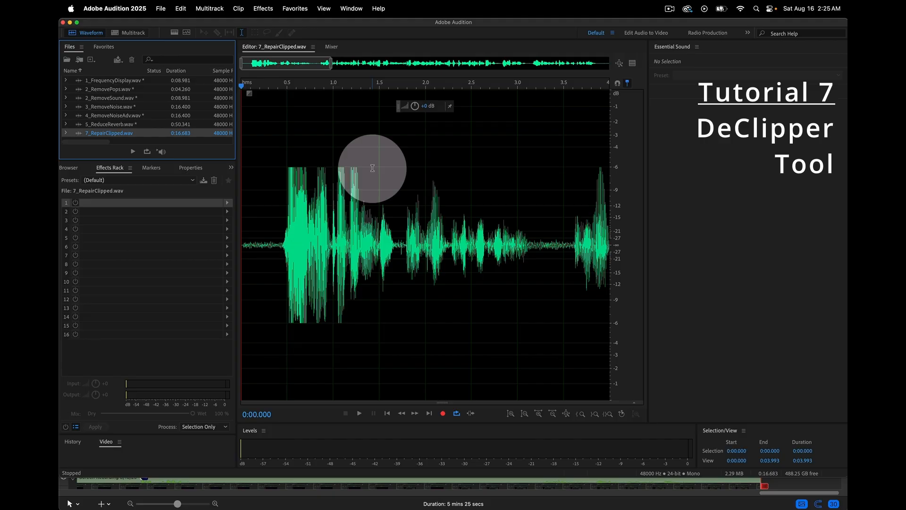
- Listen to the distorted opening words of 7_RepairClipped.wav and open the DeClipper diagnostic process
key("space")
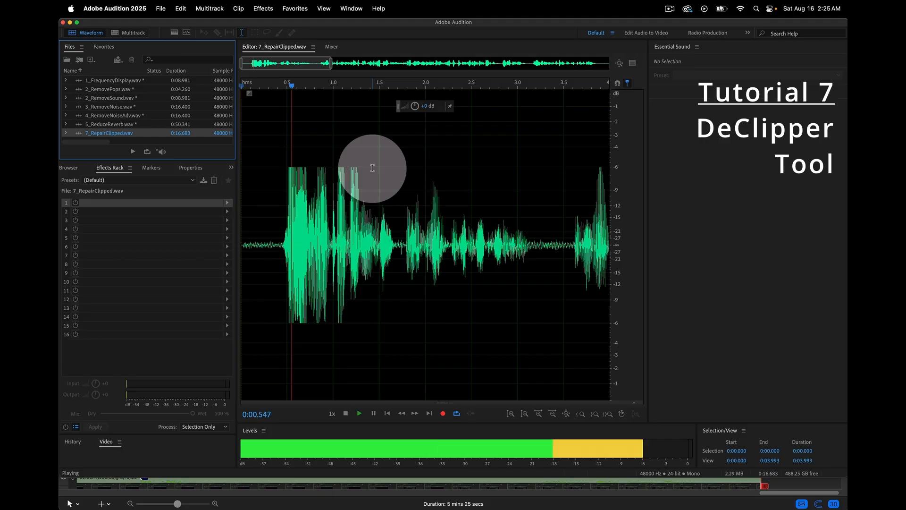
key("space")
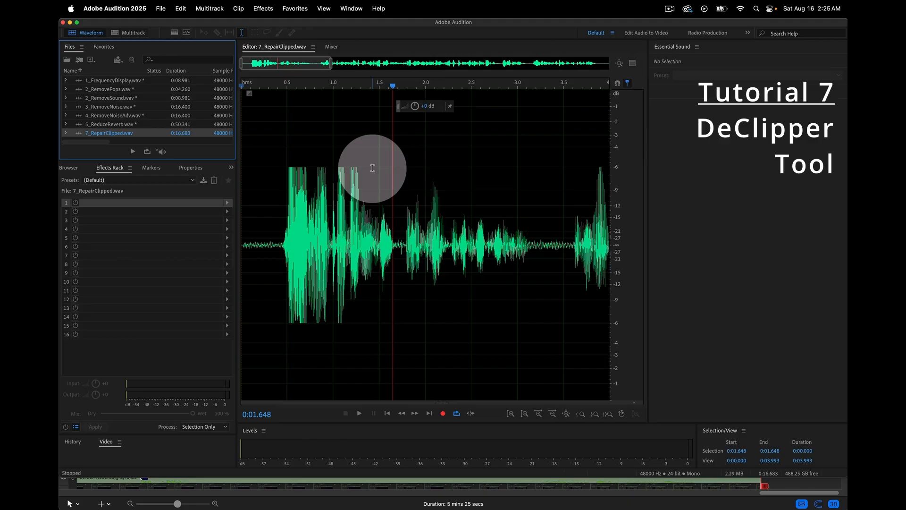
left_click(265, 9)
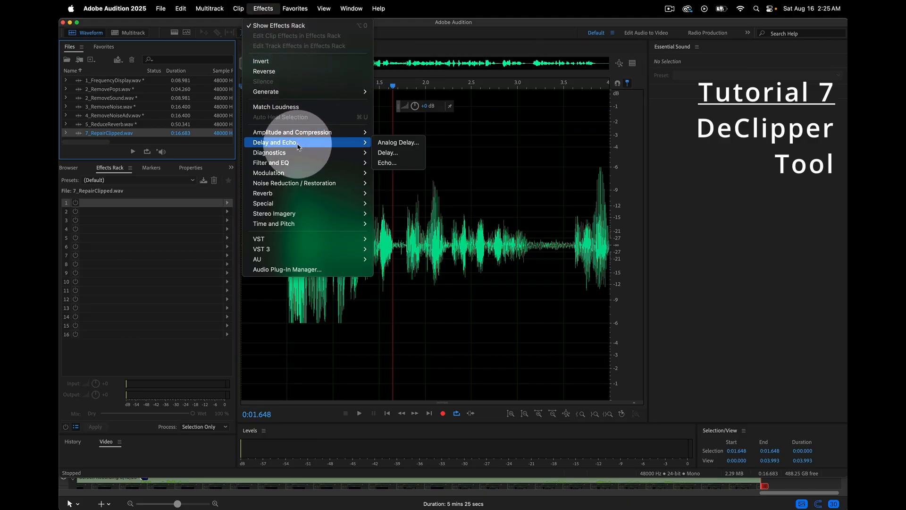
mouse_move(296, 153)
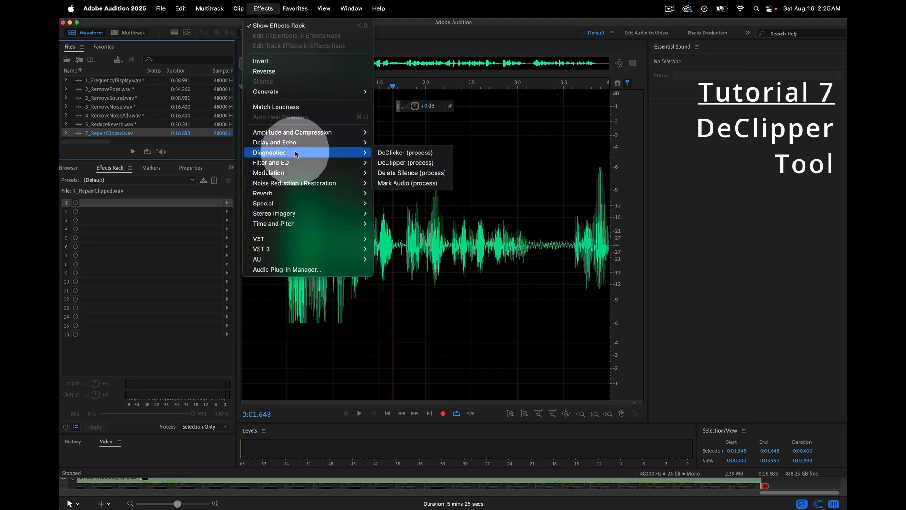
left_click(399, 162)
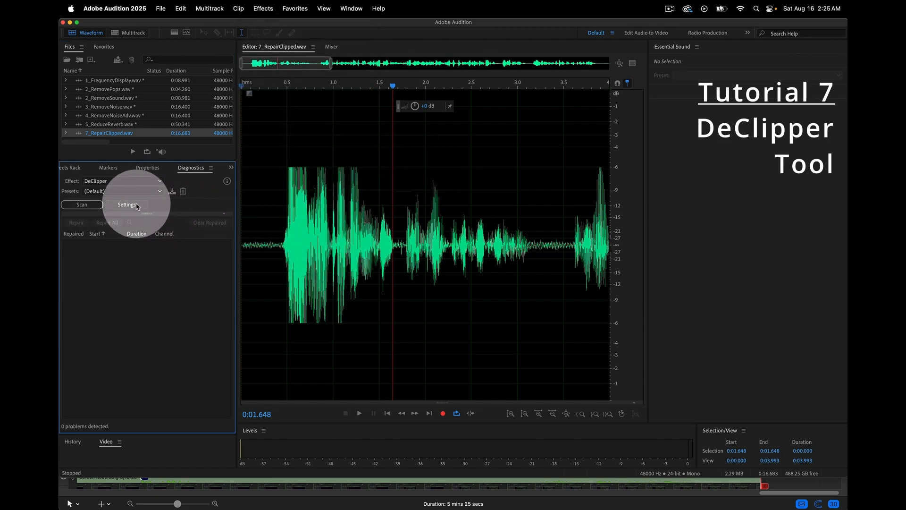
- Review the DeClipper settings, scan the file for clipping with the (Default) preset, and repair all detected problems
left_click(132, 206)
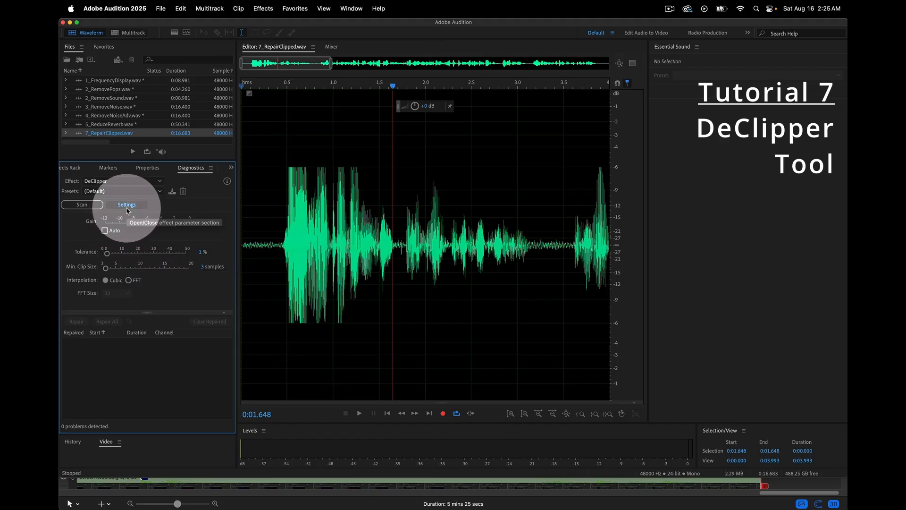
left_click(126, 206)
left_click(125, 191)
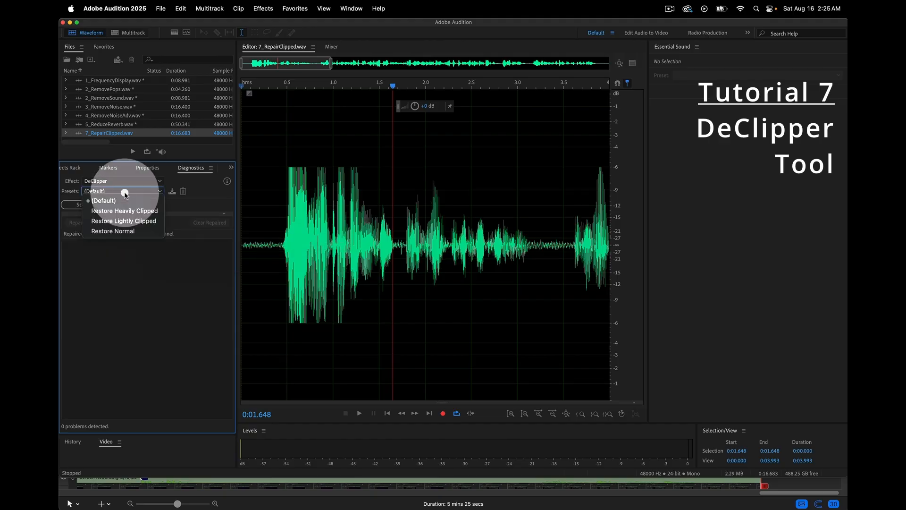
left_click(124, 200)
left_click(89, 206)
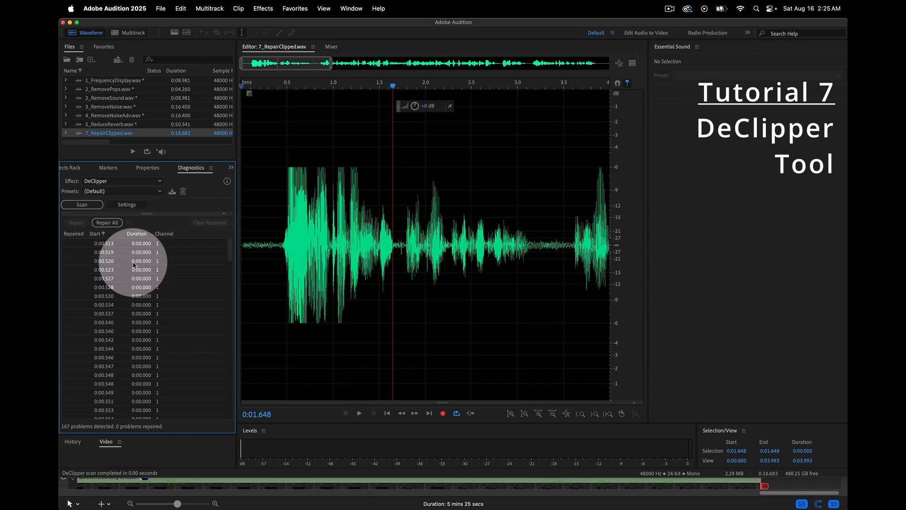
left_click(111, 223)
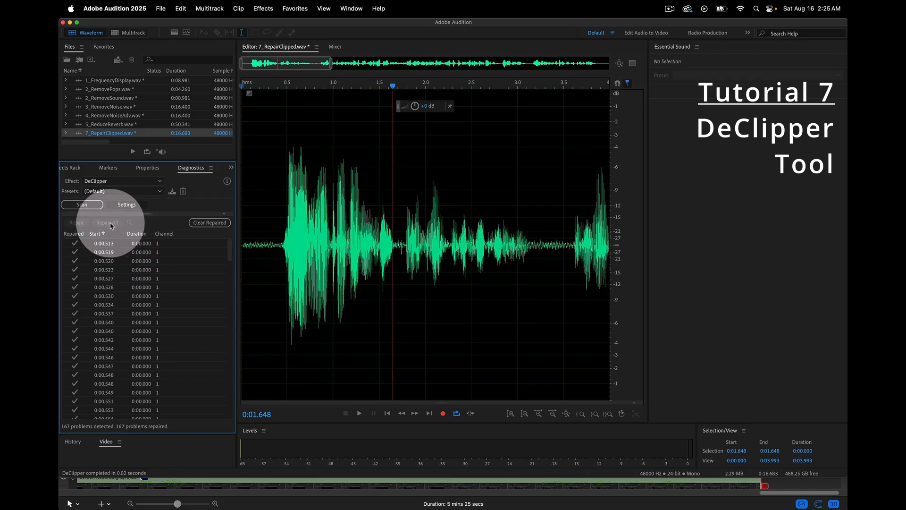